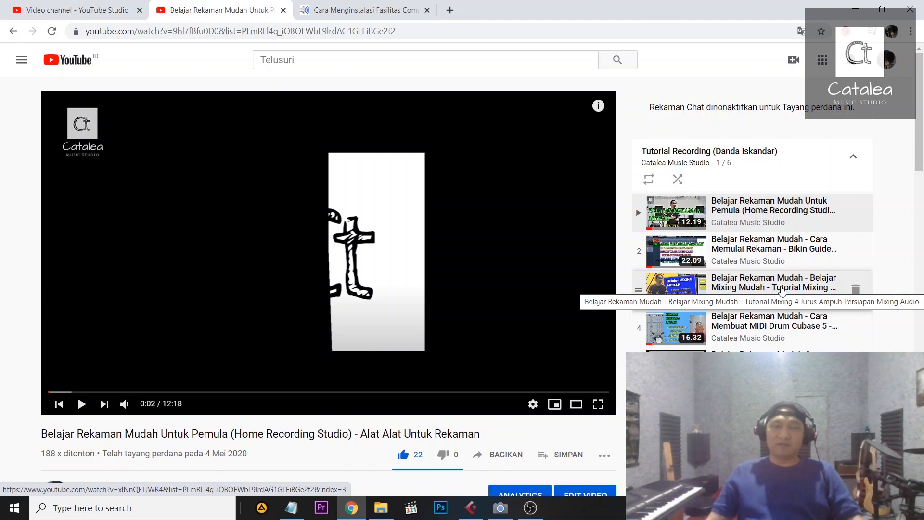
# - Switch to Cubase and look over all tracks of the Laskar Pelangi mixing project
pyautogui.click(470, 507)
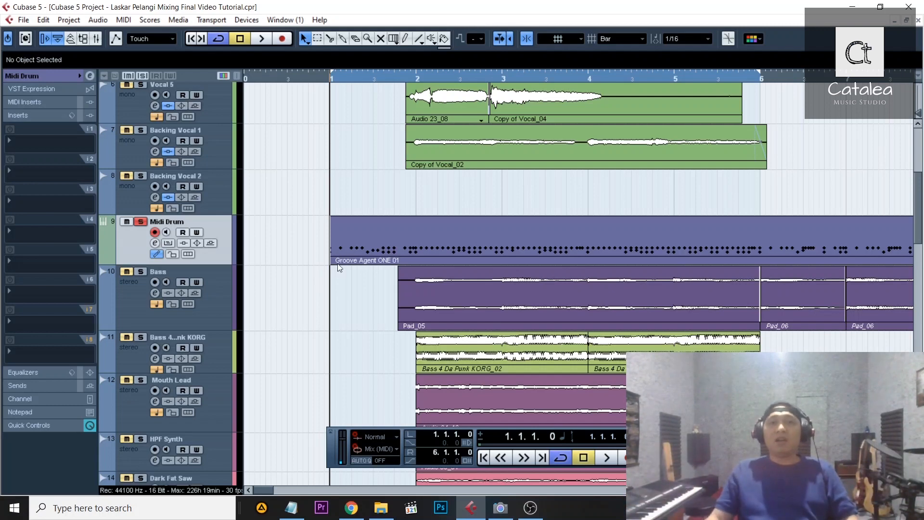
pyautogui.click(351, 507)
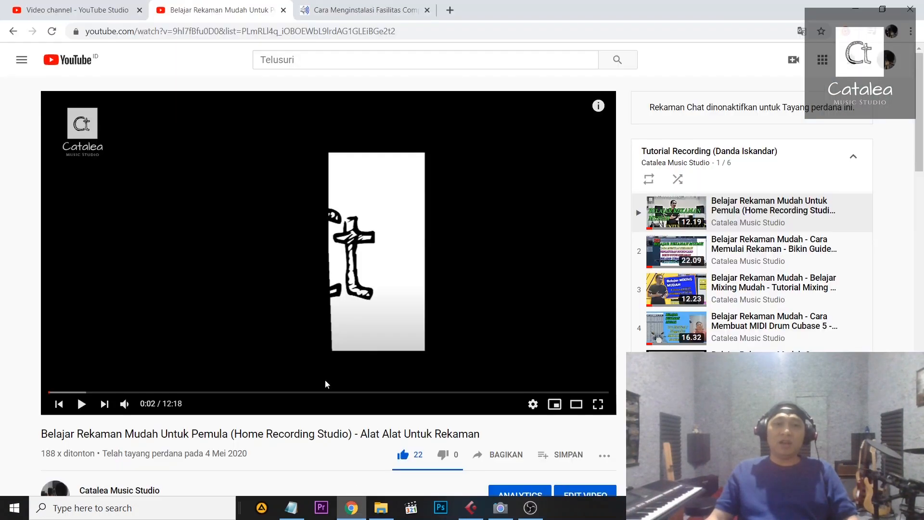
pyautogui.click(13, 32)
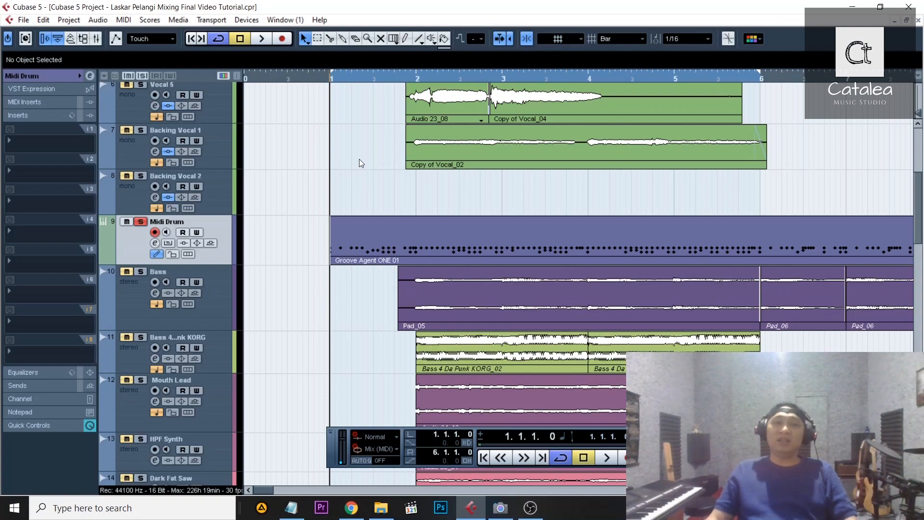
pyautogui.scroll(-10, 469, 260)
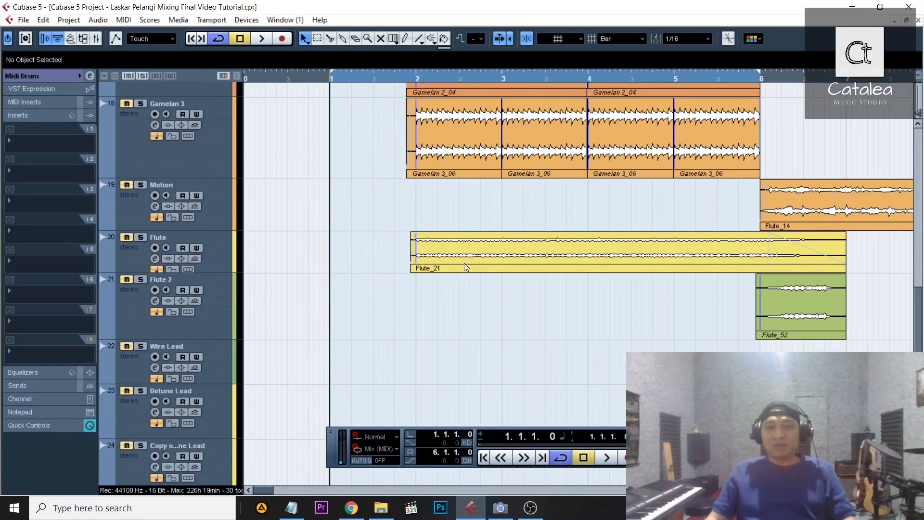
pyautogui.scroll(10, 463, 262)
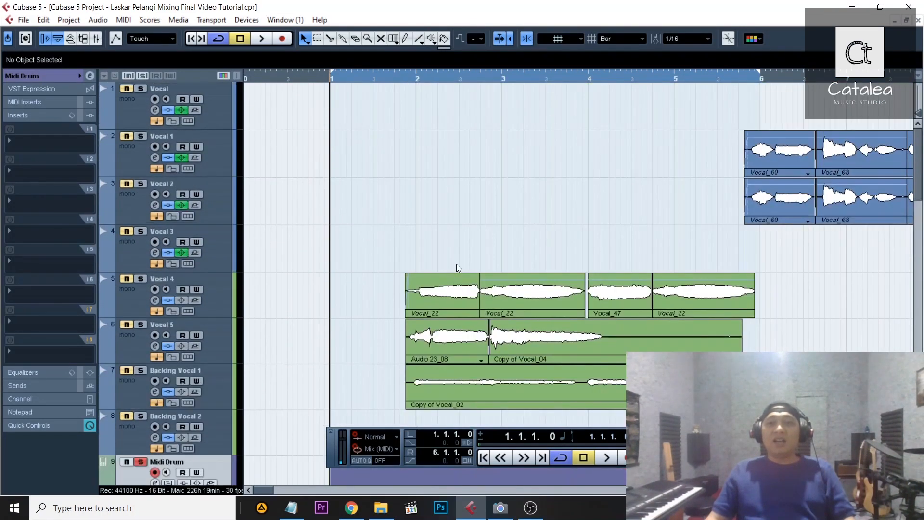
pyautogui.scroll(4, 455, 267)
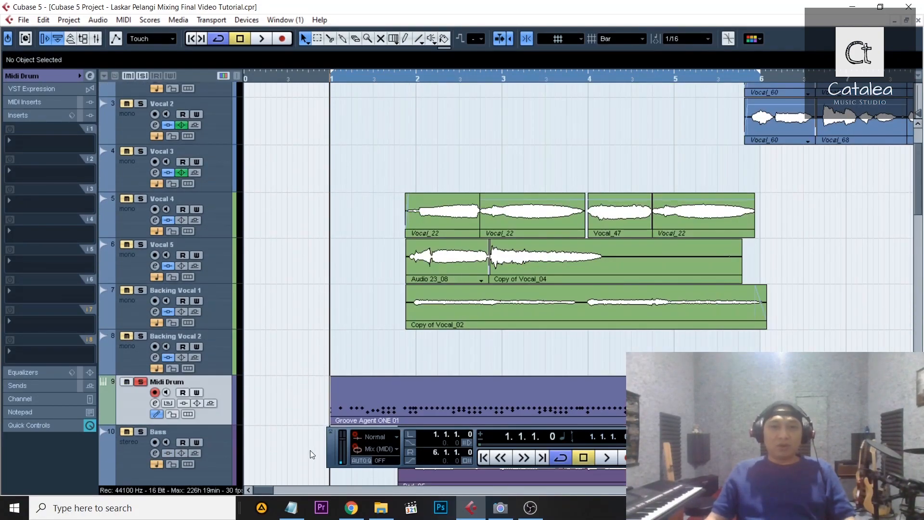
pyautogui.moveTo(273, 489)
pyautogui.mouseDown()
pyautogui.moveTo(299, 489)
pyautogui.moveTo(267, 496)
pyautogui.mouseUp()
pyautogui.scroll(-2, 298, 350)
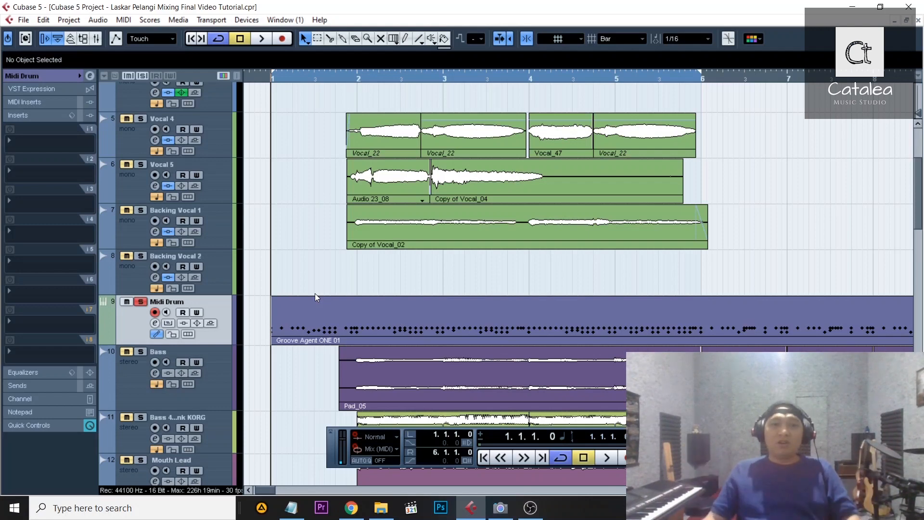
# - Widen the timeline slightly and play the full mix from bar 1 to hear all tracks together
pyautogui.moveTo(283, 81); pyautogui.dragTo(271, 87)
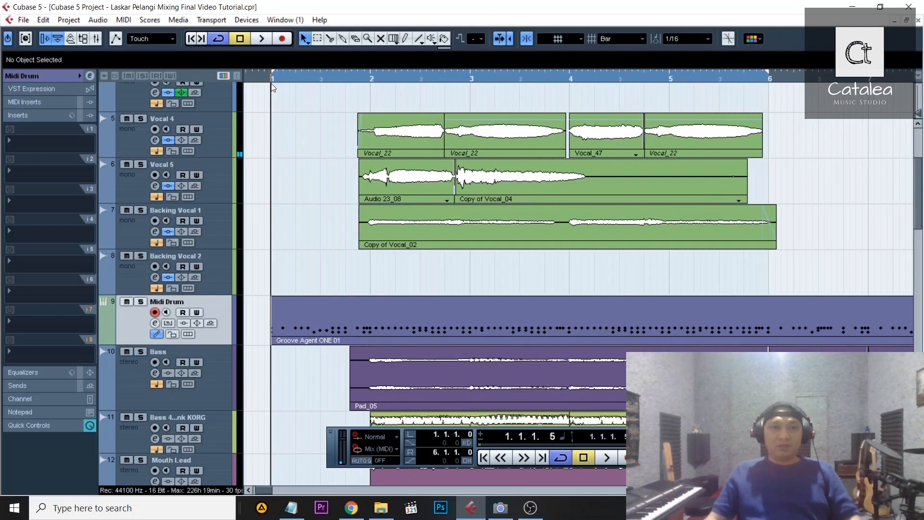
pyautogui.press('space')
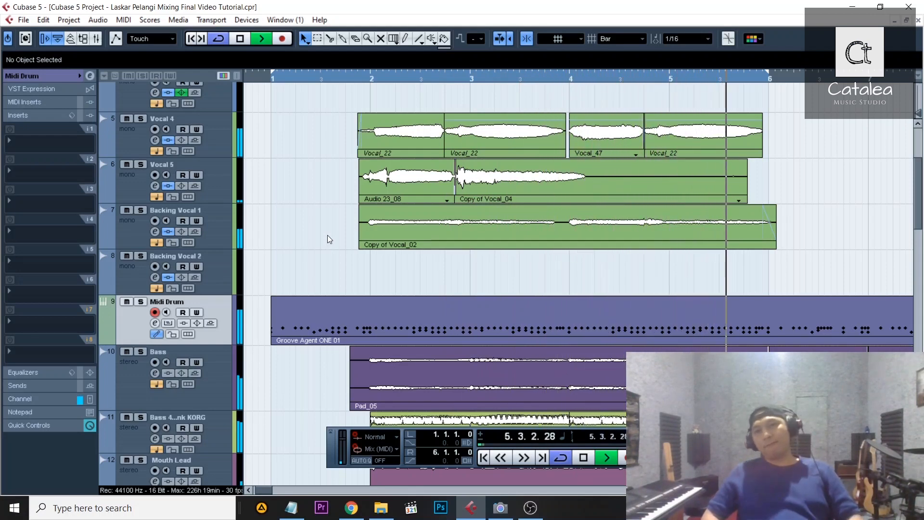
pyautogui.press('space')
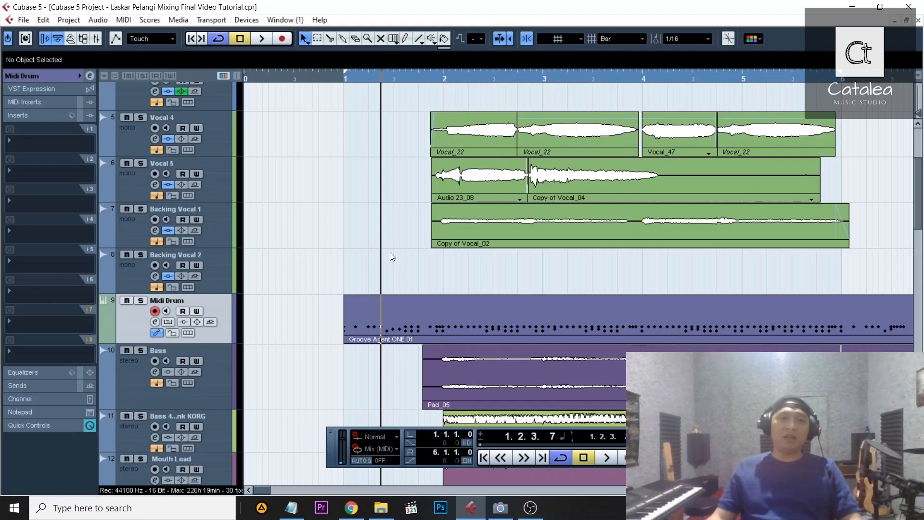
pyautogui.click(221, 275)
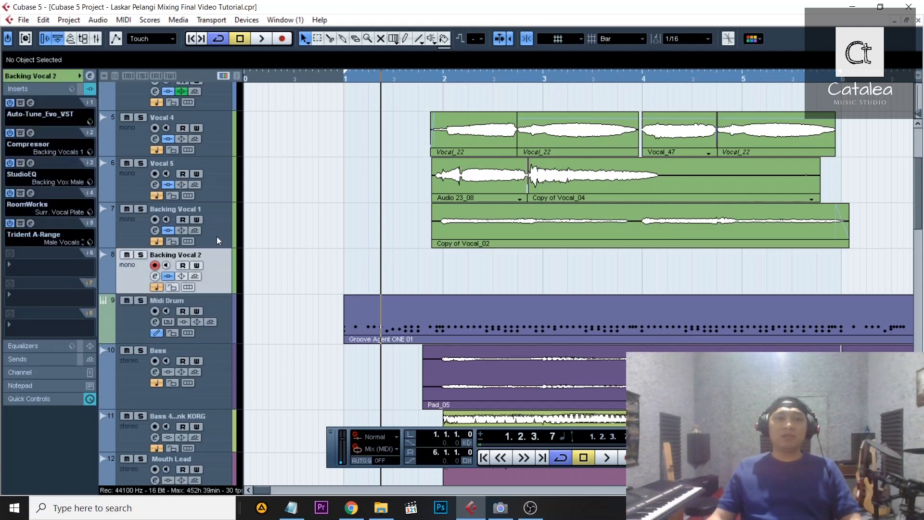
pyautogui.click(215, 219)
pyautogui.click(211, 181)
pyautogui.click(223, 309)
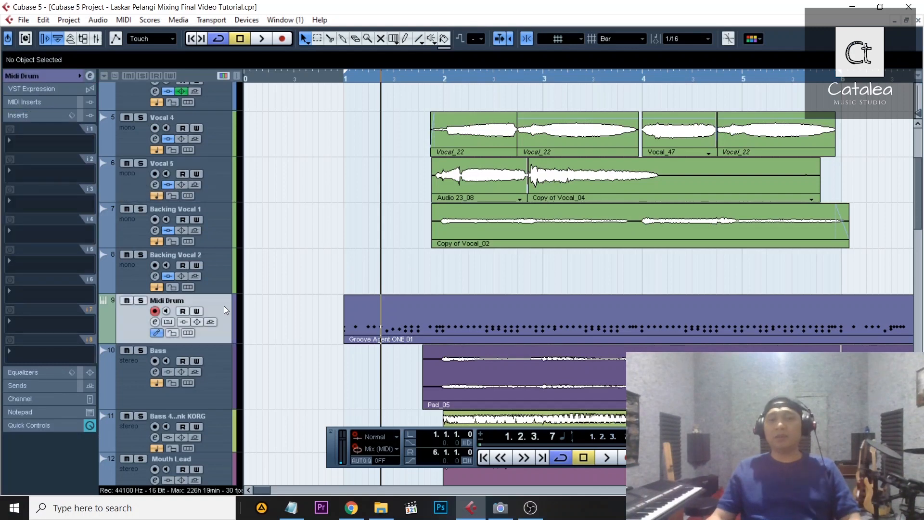
pyautogui.click(222, 382)
pyautogui.click(229, 336)
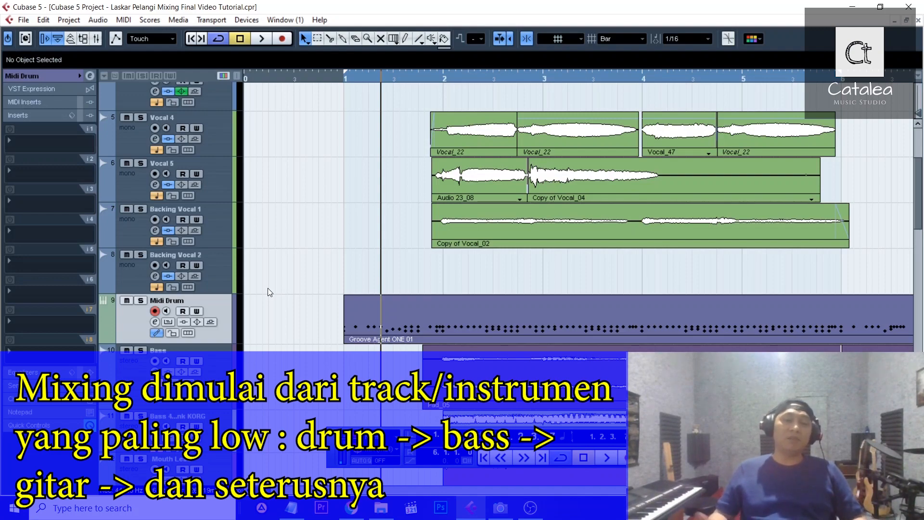
# - Increase the Midi Drum track's height and play the track back in solo from bar 1
pyautogui.scroll(-3, 227, 247)
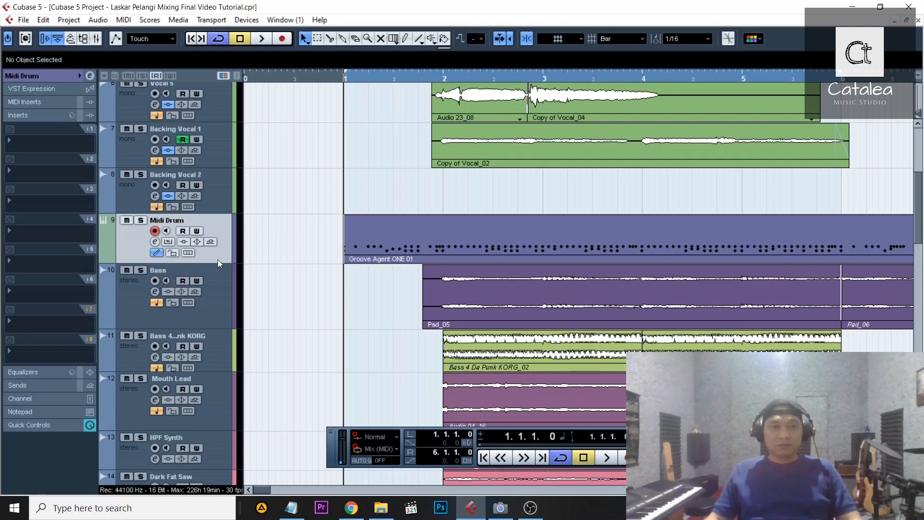
pyautogui.moveTo(214, 264); pyautogui.dragTo(208, 307)
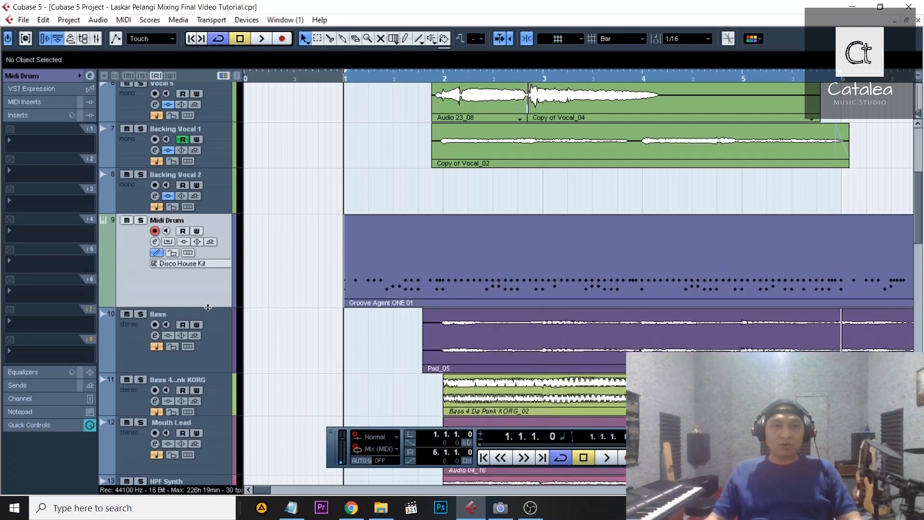
pyautogui.click(140, 220)
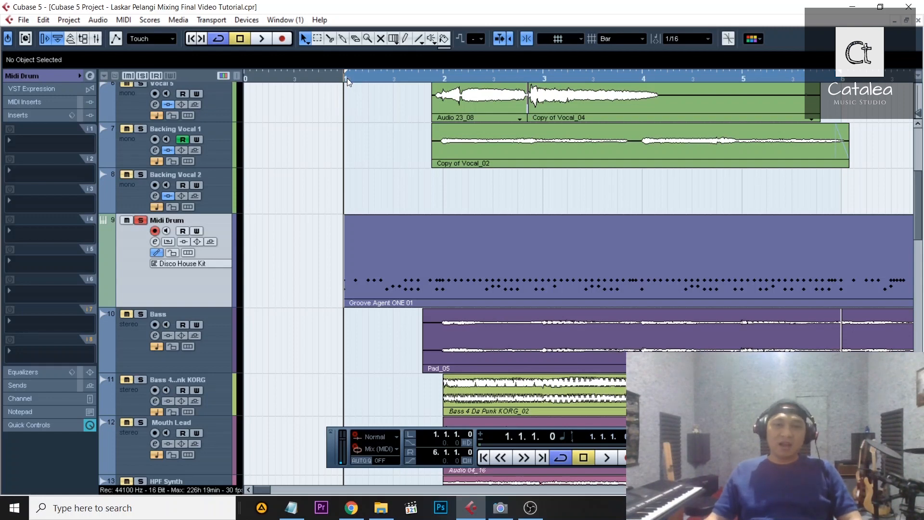
pyautogui.press('space')
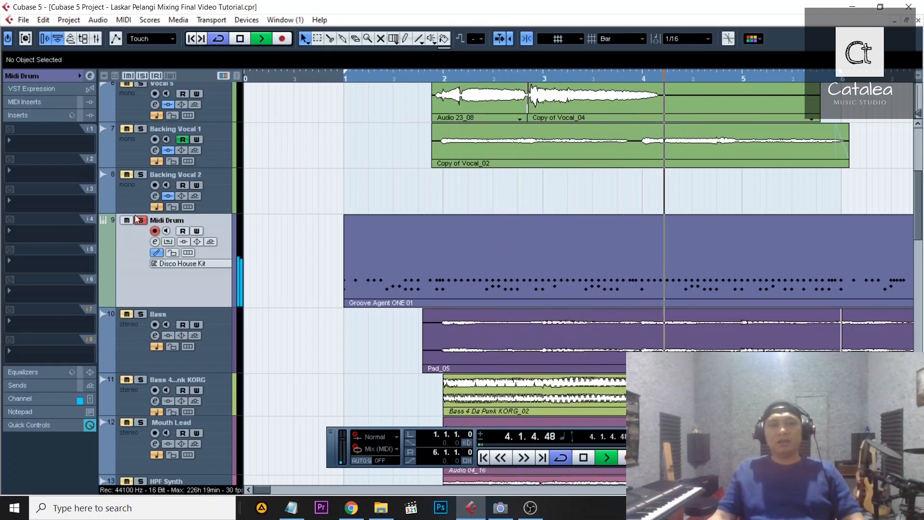
# - Load StudioEQ into the first insert slot of the Midi Drum track and move its window toward the middle of the project
pyautogui.click(55, 151)
pyautogui.moveTo(63, 81)
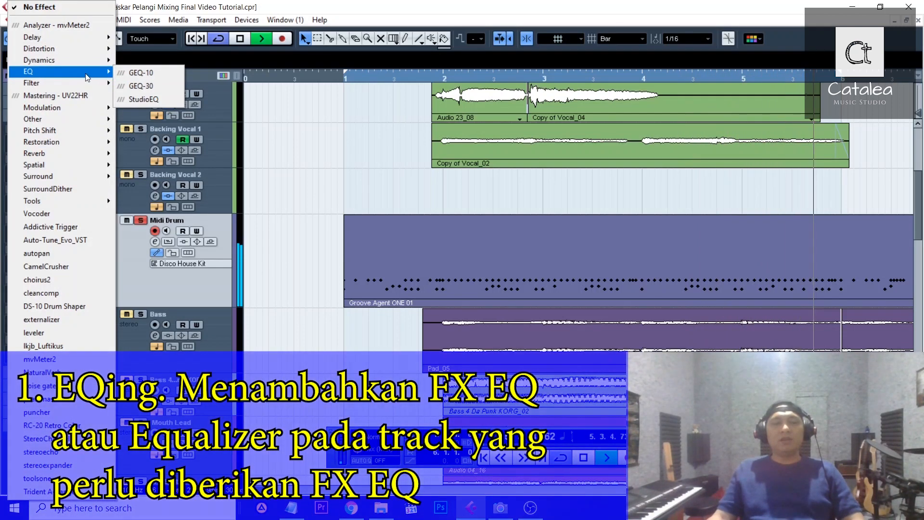
pyautogui.click(128, 100)
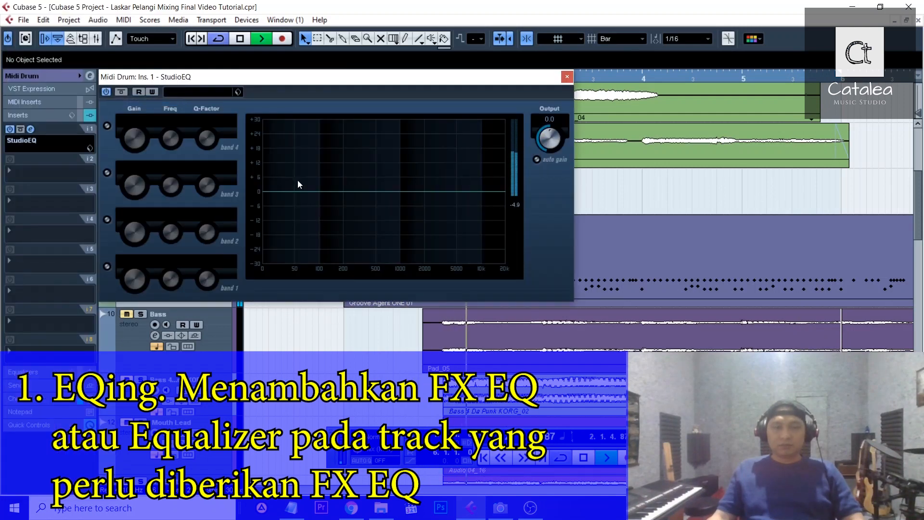
pyautogui.moveTo(328, 83); pyautogui.dragTo(333, 135)
pyautogui.moveTo(305, 228); pyautogui.dragTo(496, 138)
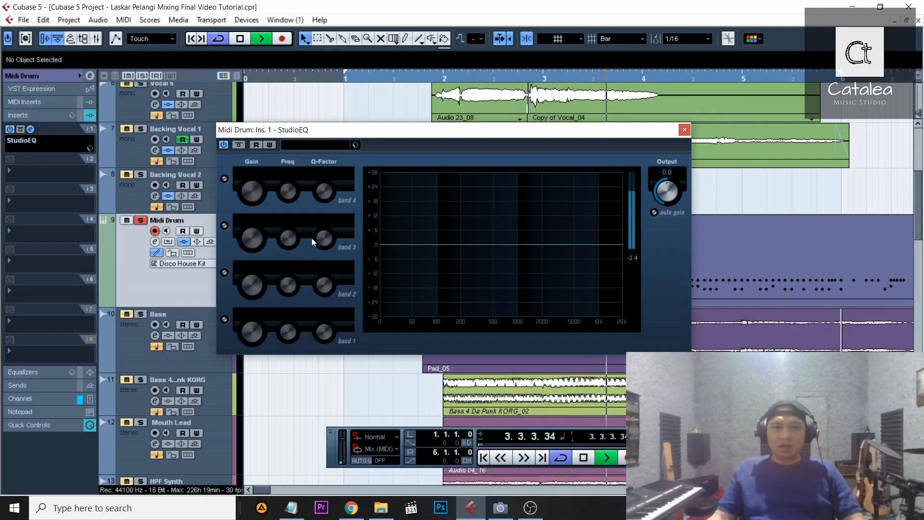
# - Enable band 1 of StudioEQ and cut the low end to a gain of about -23.0 at 50 Hz
pyautogui.click(224, 319)
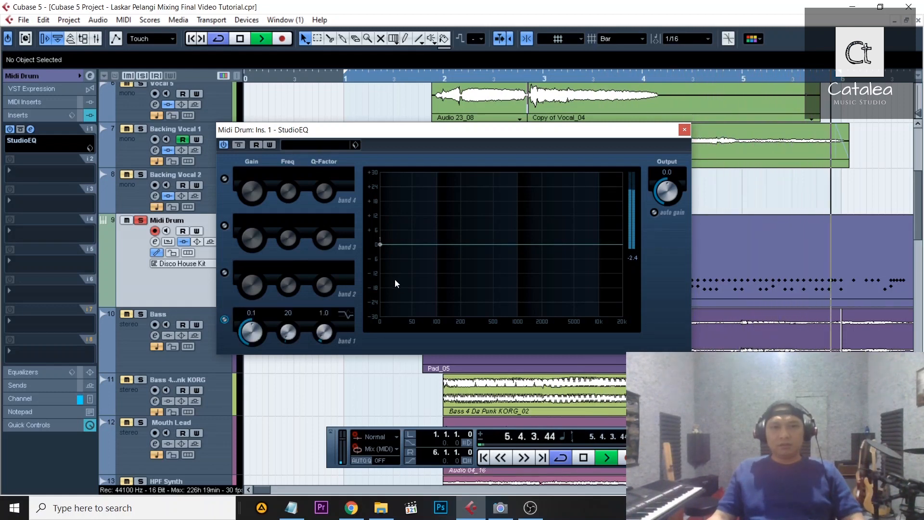
pyautogui.moveTo(380, 244); pyautogui.dragTo(510, 306)
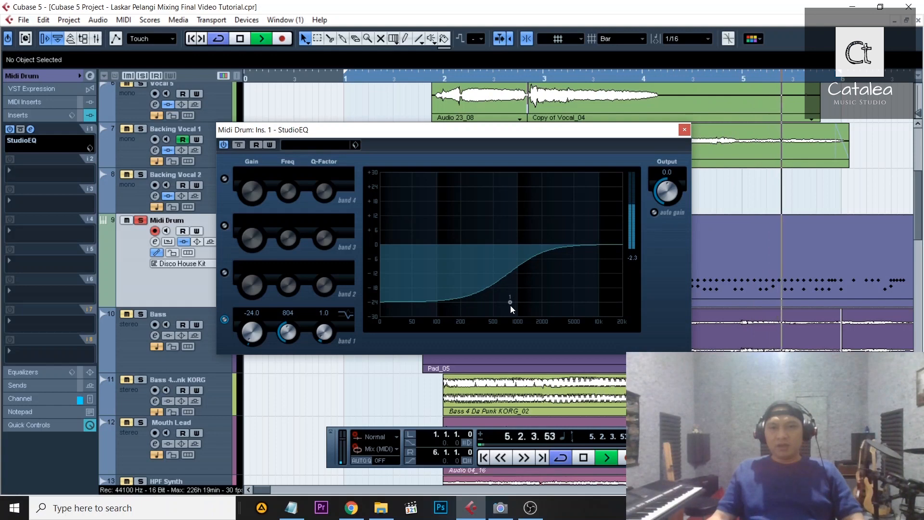
pyautogui.moveTo(511, 305); pyautogui.dragTo(412, 299)
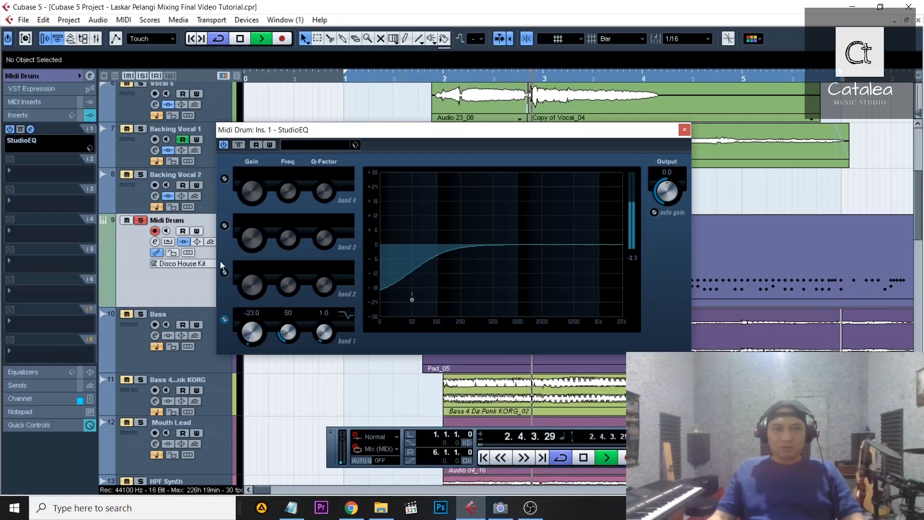
# - Enable band 2 of StudioEQ and boost it to a gain of about 7.9 at 96 Hz
pyautogui.click(224, 273)
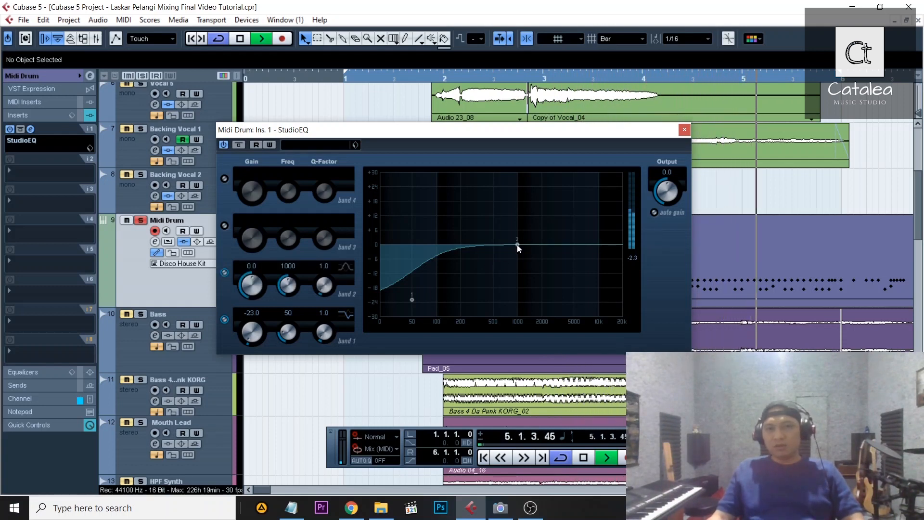
pyautogui.moveTo(517, 245); pyautogui.dragTo(436, 227)
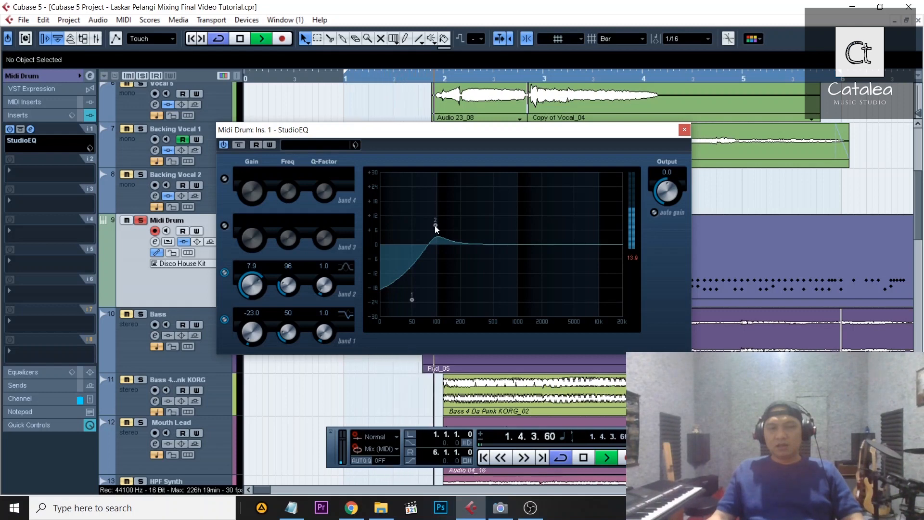
pyautogui.moveTo(435, 240); pyautogui.dragTo(436, 228)
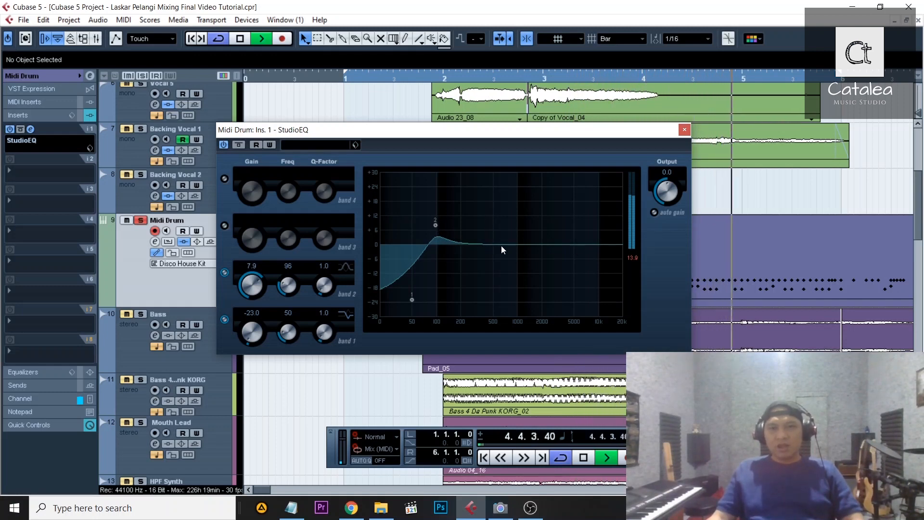
# - Enable the two upper EQ bands, setting band 3 to about -3.4 at 987 Hz and band 4 to about 9.7 at 13730 Hz
pyautogui.click(223, 226)
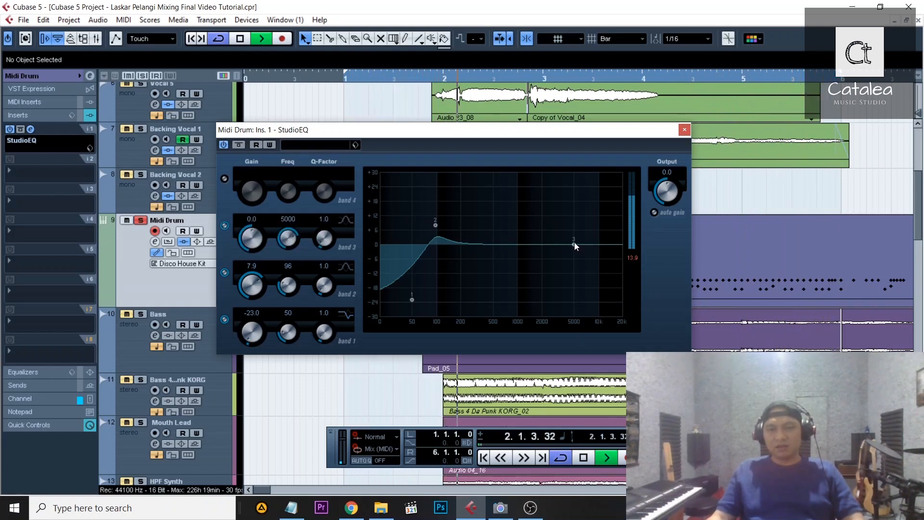
pyautogui.moveTo(574, 244); pyautogui.dragTo(517, 252)
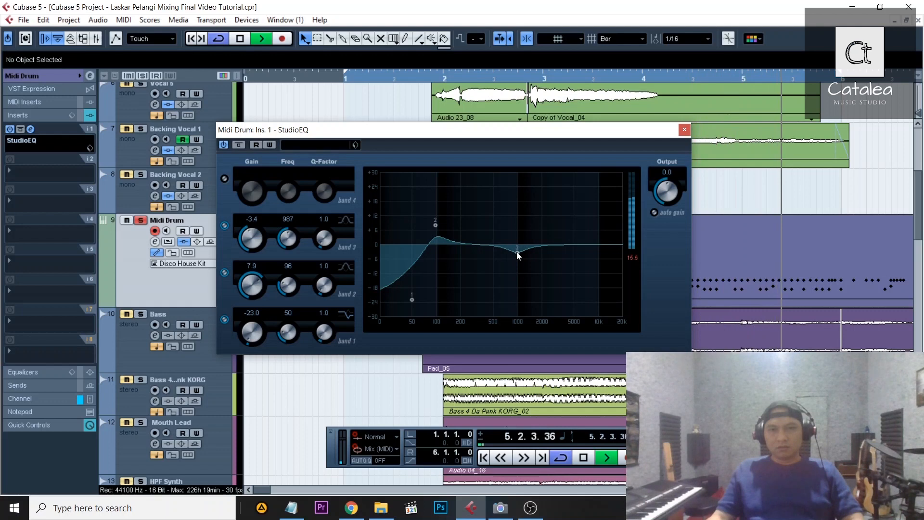
pyautogui.click(225, 179)
pyautogui.moveTo(598, 244); pyautogui.dragTo(611, 225)
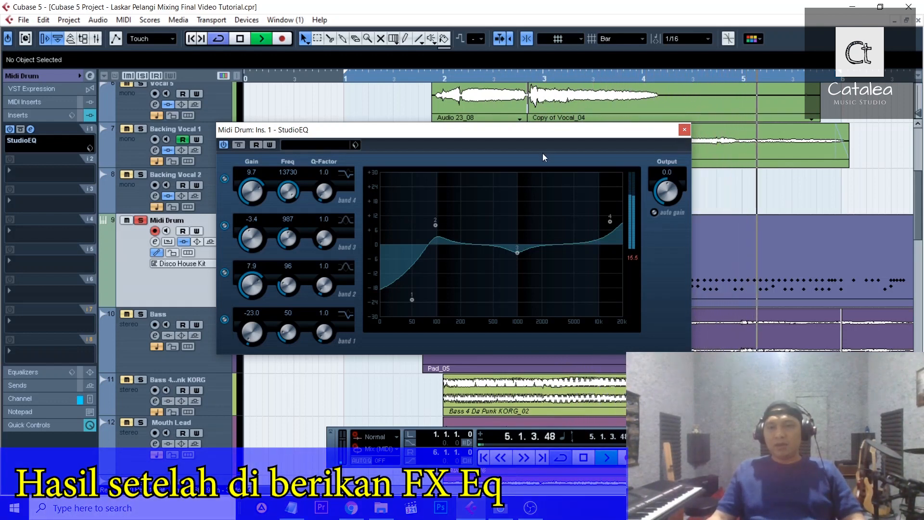
# - Bypass and reactivate StudioEQ during playback to compare the drum sound with and without EQ
pyautogui.click(224, 146)
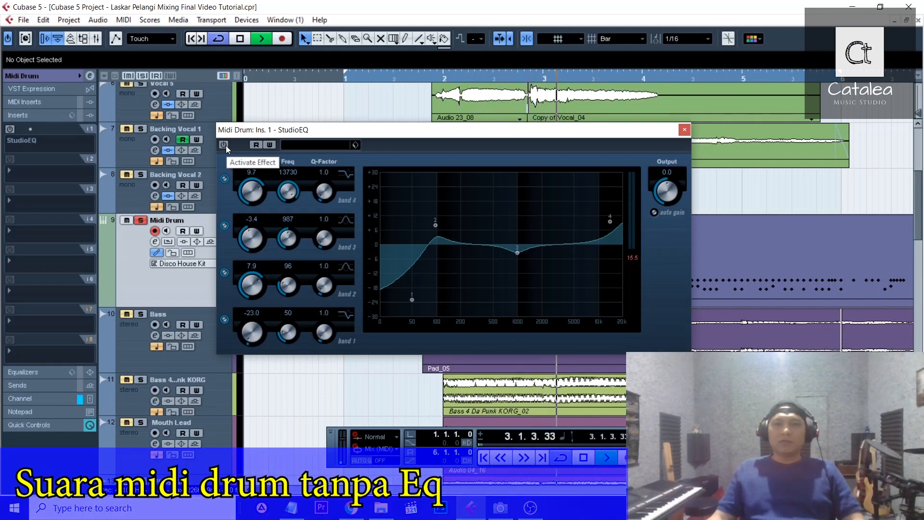
pyautogui.click(223, 145)
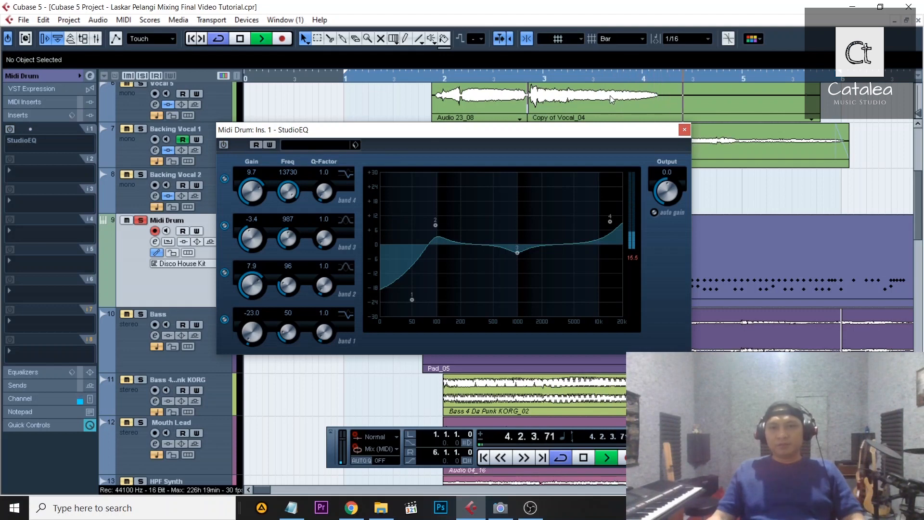
pyautogui.click(224, 145)
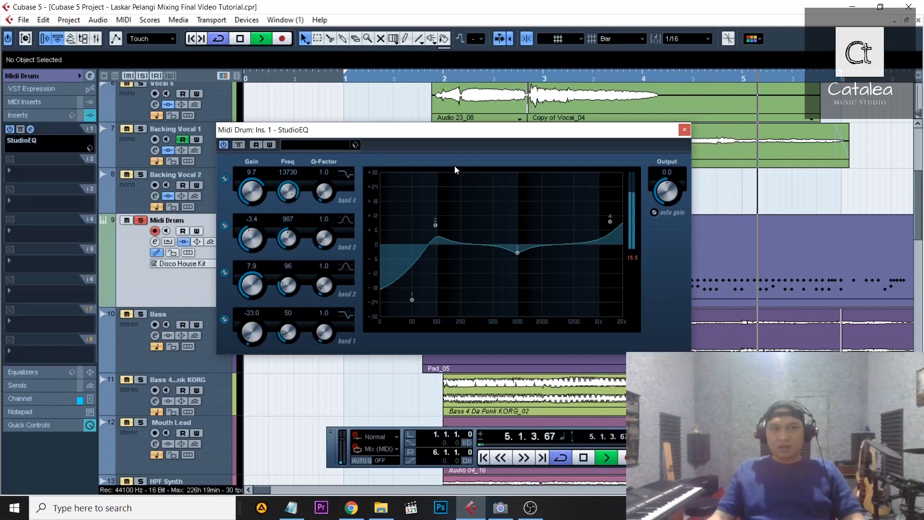
pyautogui.click(684, 129)
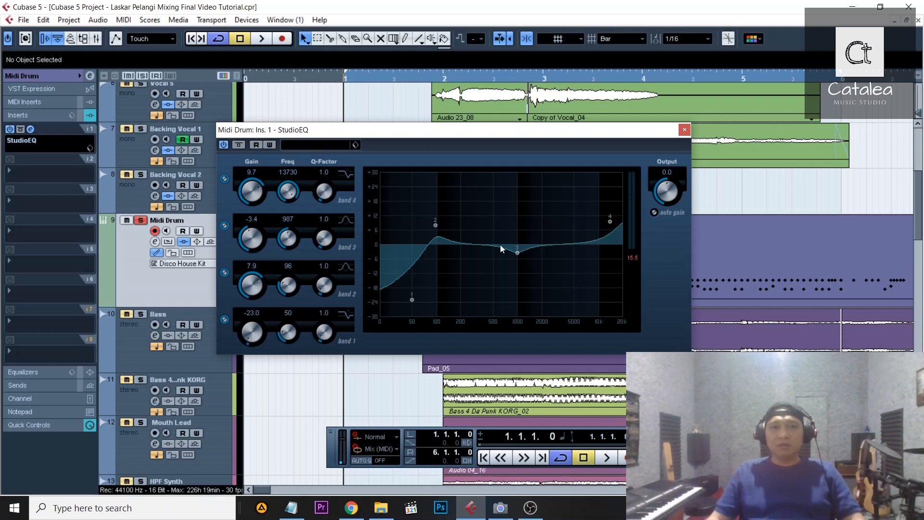
# - Try the Floor Tom preset in StudioEQ on the Midi Drum track
pyautogui.click(326, 150)
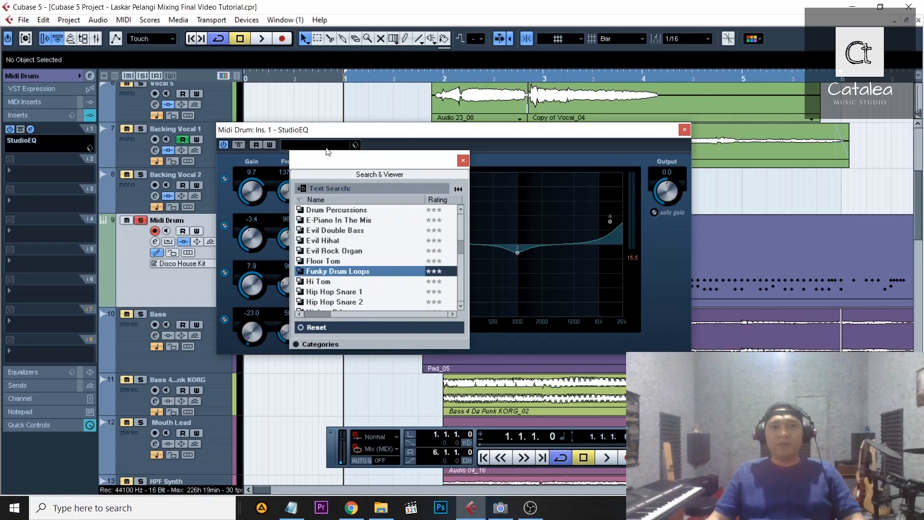
pyautogui.click(363, 263)
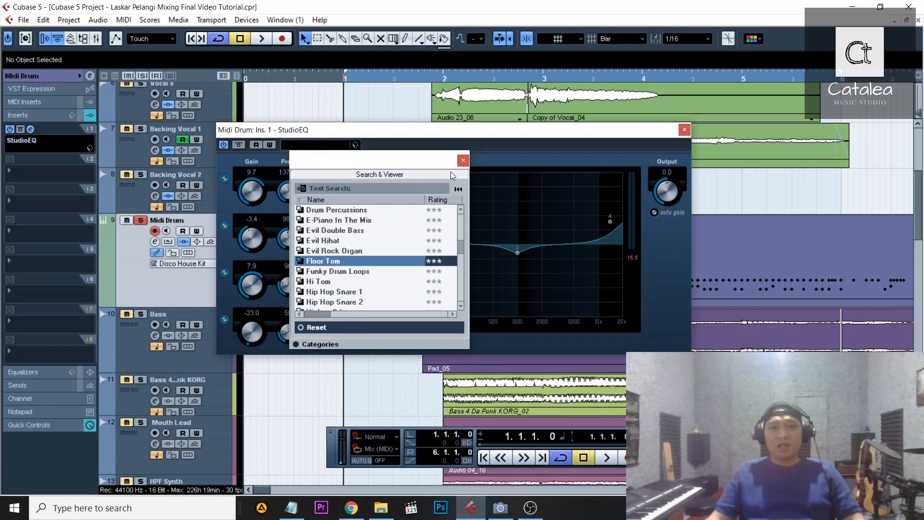
pyautogui.click(463, 161)
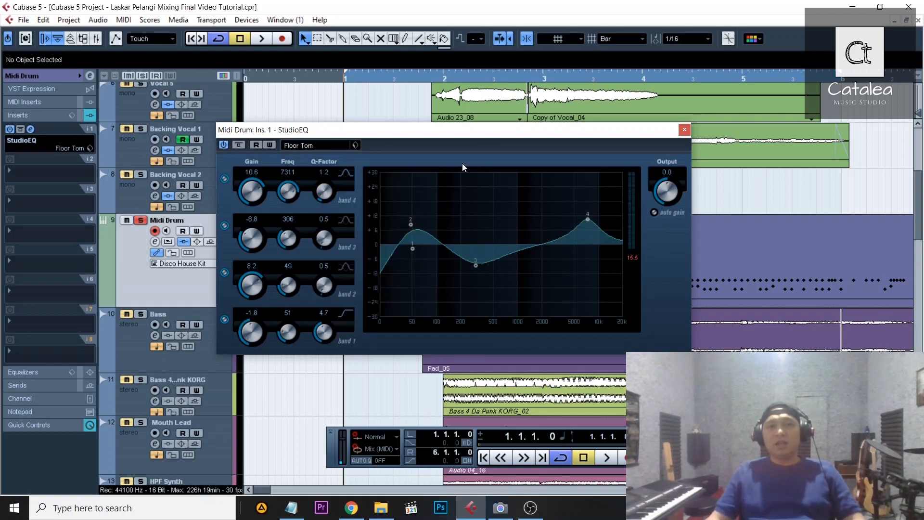
# - Load the Funky Drum Loops preset into StudioEQ on the Midi Drum track
pyautogui.click(328, 146)
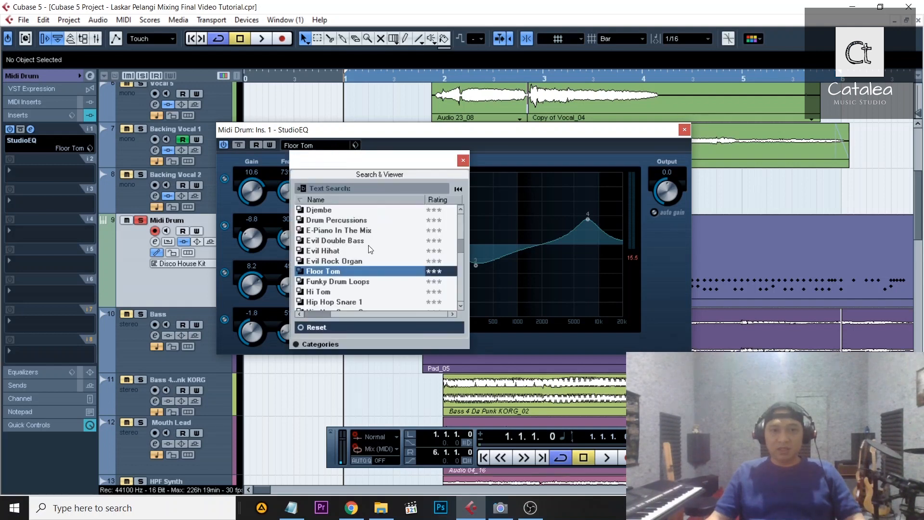
pyautogui.click(346, 282)
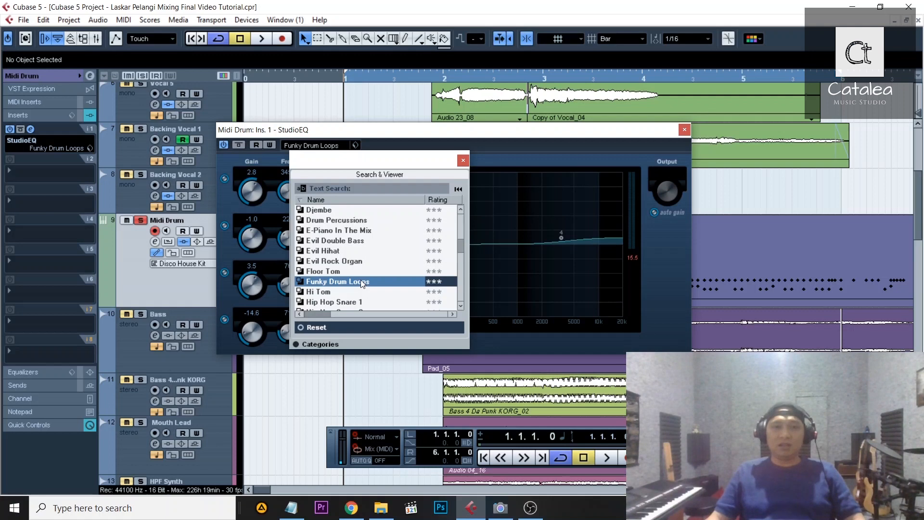
pyautogui.doubleClick(363, 282)
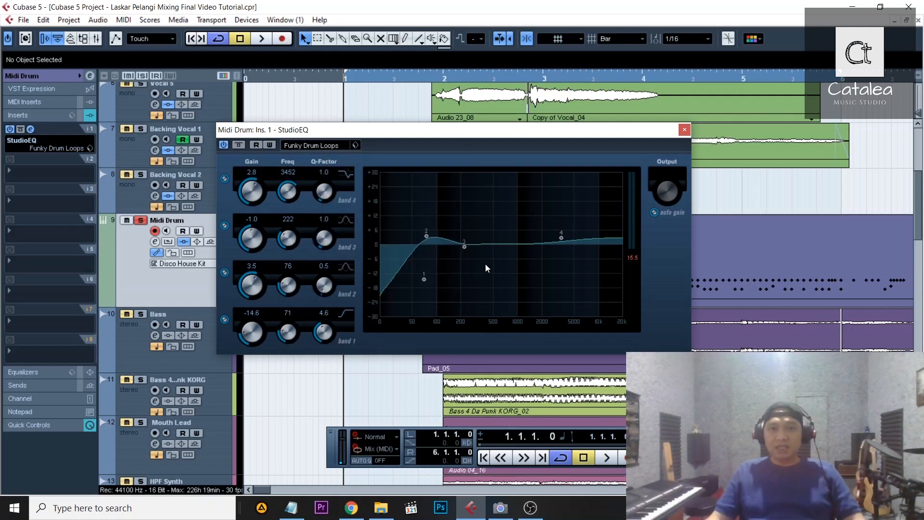
# - Play the drums through the EQ preset and adjust bands 1 and 2 on the StudioEQ curve
pyautogui.press('space')
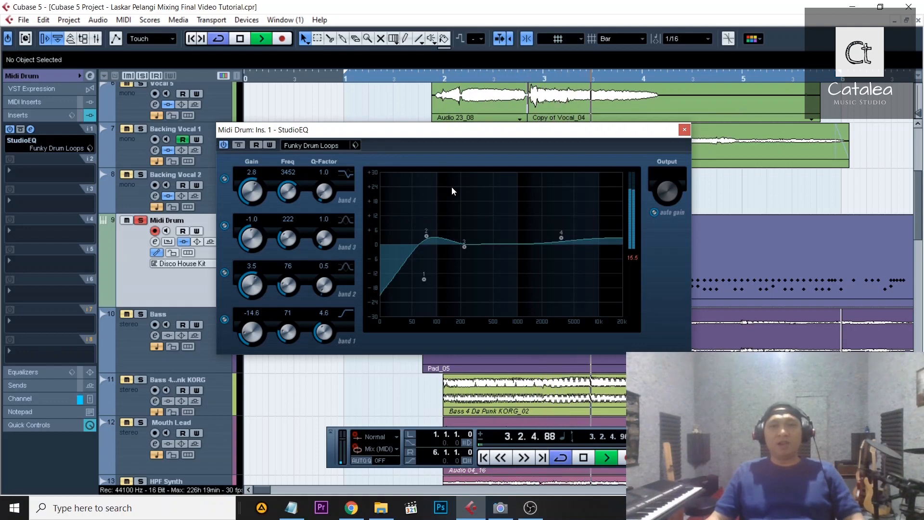
pyautogui.press('space')
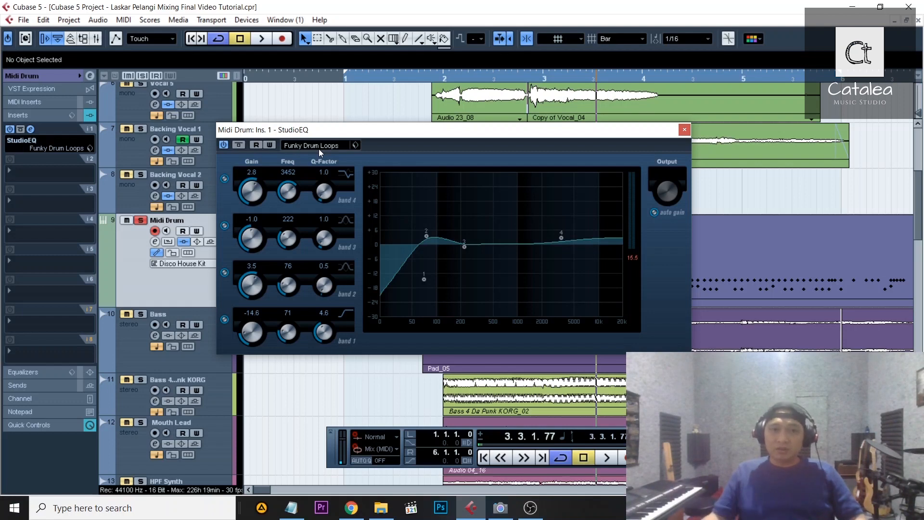
pyautogui.moveTo(426, 281)
pyautogui.mouseDown()
pyautogui.moveTo(405, 276)
pyautogui.moveTo(437, 280)
pyautogui.mouseUp()
pyautogui.moveTo(428, 238); pyautogui.dragTo(506, 277)
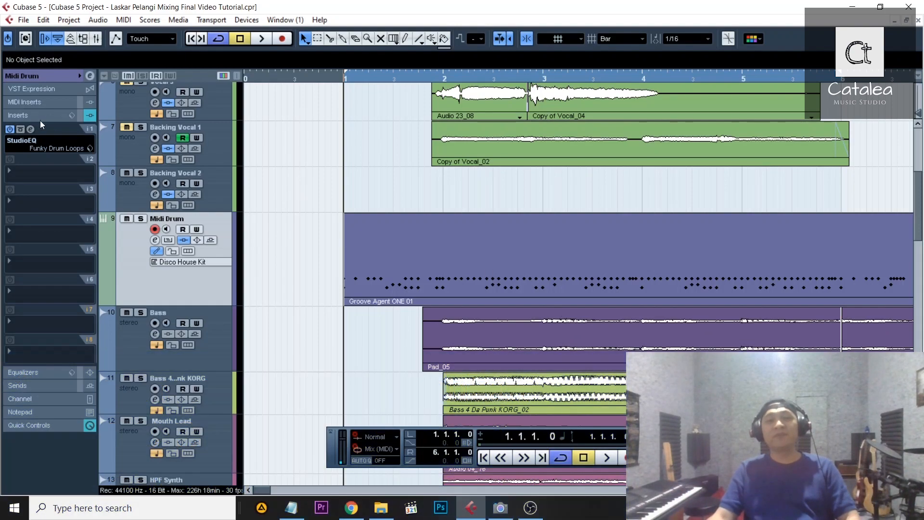
# - Insert a Compressor in the Midi Drum track's second insert slot and turn on its automatic release
pyautogui.click(50, 172)
pyautogui.moveTo(54, 60)
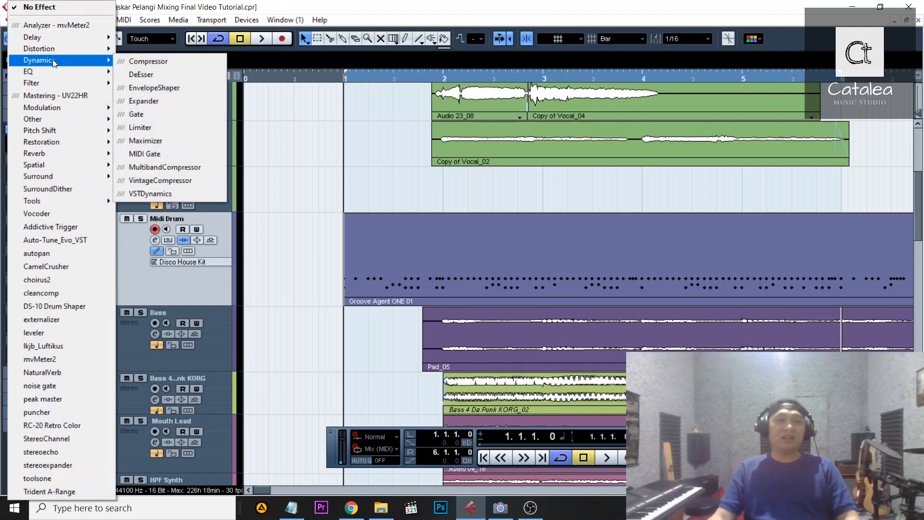
pyautogui.click(151, 62)
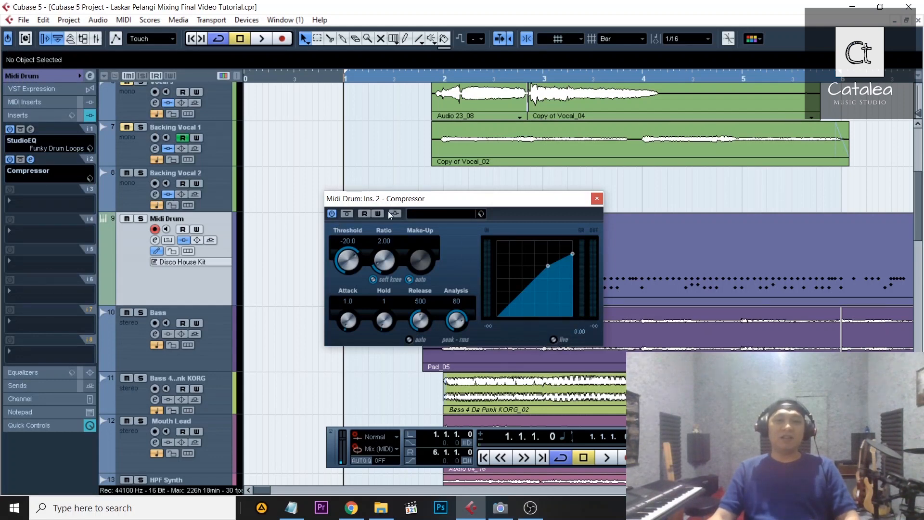
pyautogui.moveTo(417, 199); pyautogui.dragTo(409, 171)
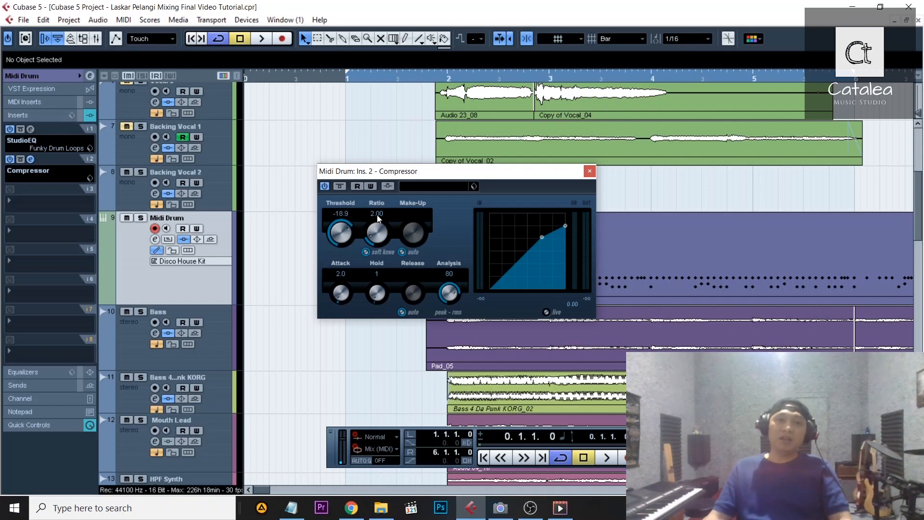
pyautogui.scroll(2, 377, 215)
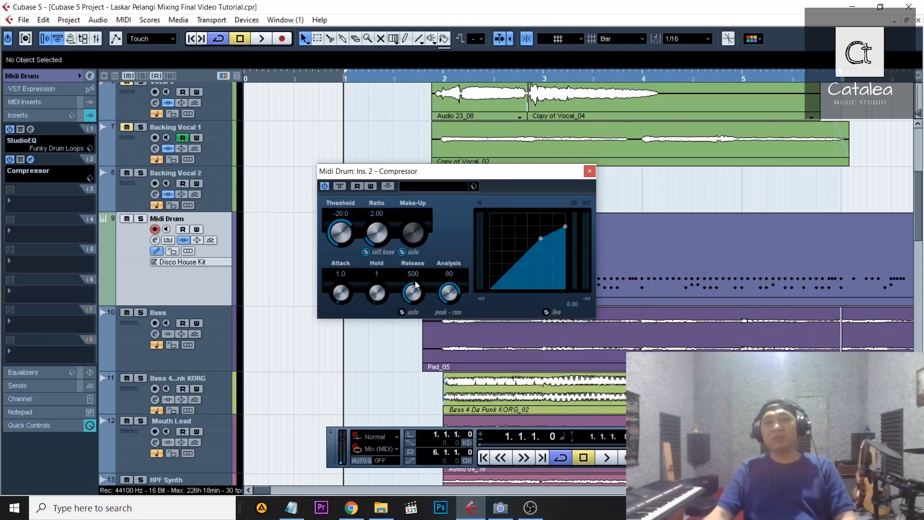
pyautogui.click(402, 312)
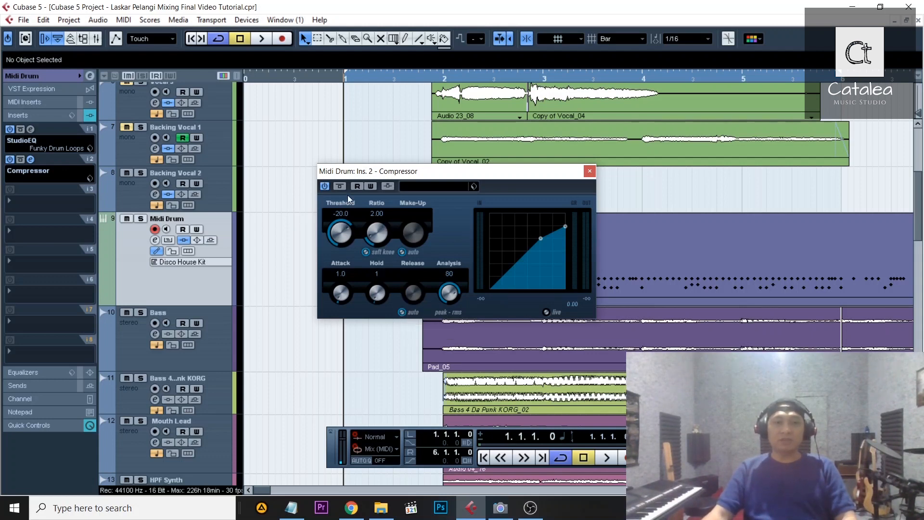
# - With the Midi Drum track soloed and playing, set the Compressor's threshold to -60.0 and its attack to 2.0
pyautogui.moveTo(345, 223); pyautogui.dragTo(345, 317)
pyautogui.press('s')
pyautogui.press('space')
pyautogui.moveTo(330, 272); pyautogui.dragTo(341, 308)
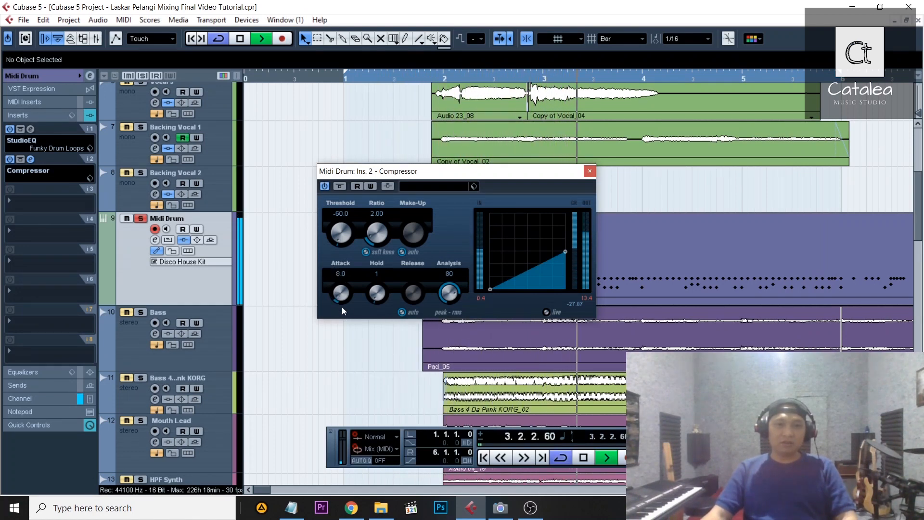
pyautogui.click(343, 275)
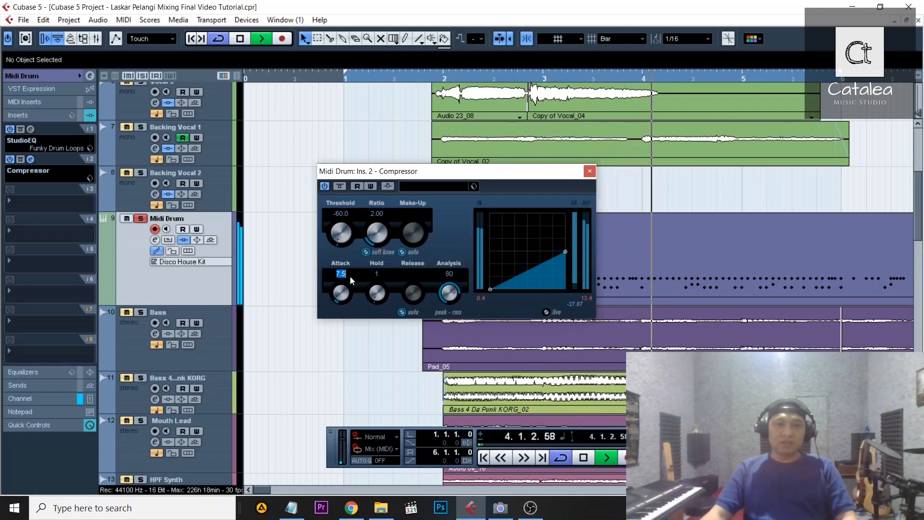
pyautogui.write('2')
pyautogui.press('Return')
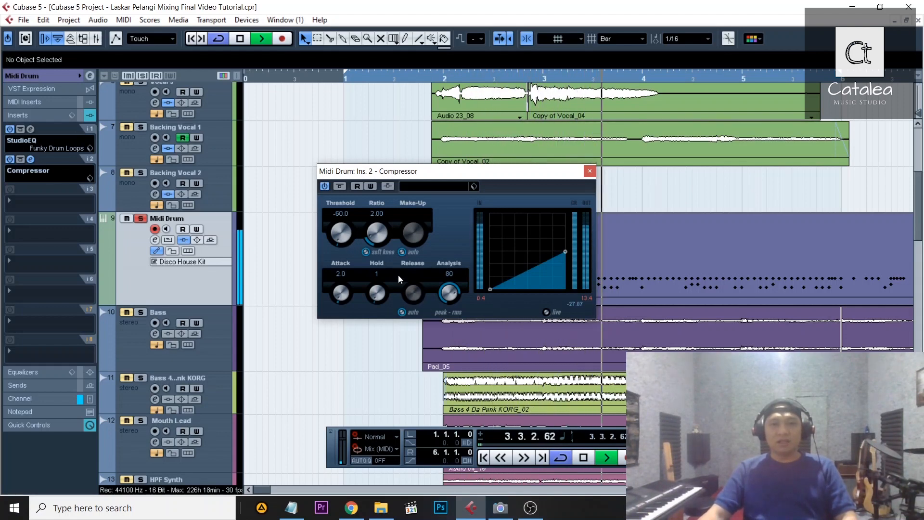
# - Raise the Compressor's threshold to about -18.9, then close the plug-in and stop playback
pyautogui.moveTo(337, 241); pyautogui.dragTo(355, 179)
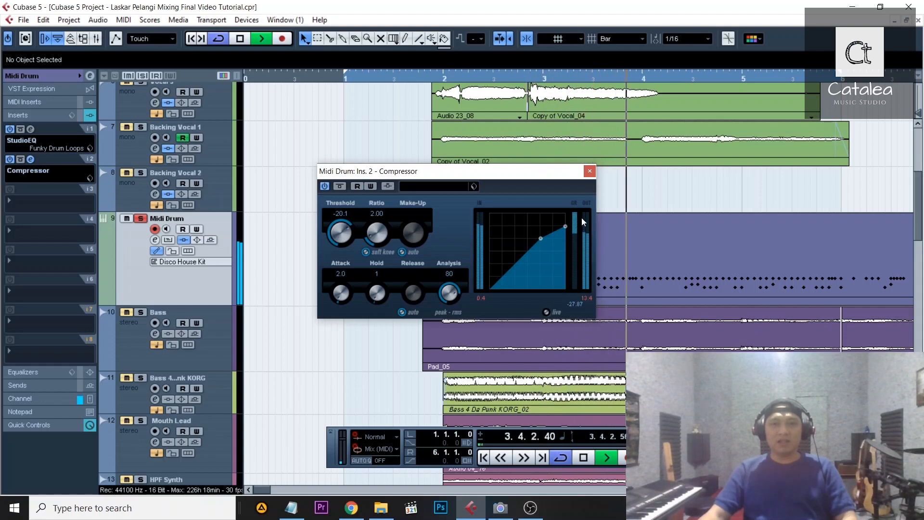
pyautogui.moveTo(351, 225)
pyautogui.mouseDown()
pyautogui.moveTo(360, 235)
pyautogui.moveTo(351, 216)
pyautogui.moveTo(352, 224)
pyautogui.mouseUp()
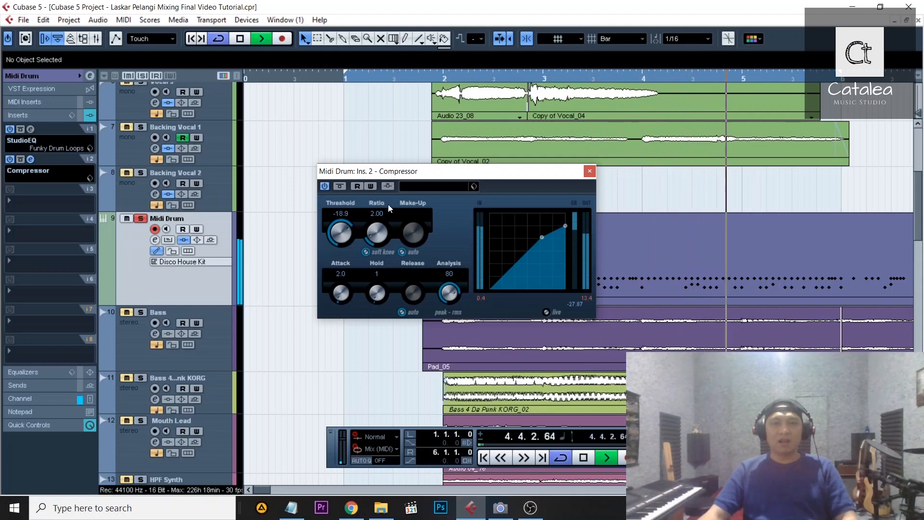
pyautogui.click(589, 171)
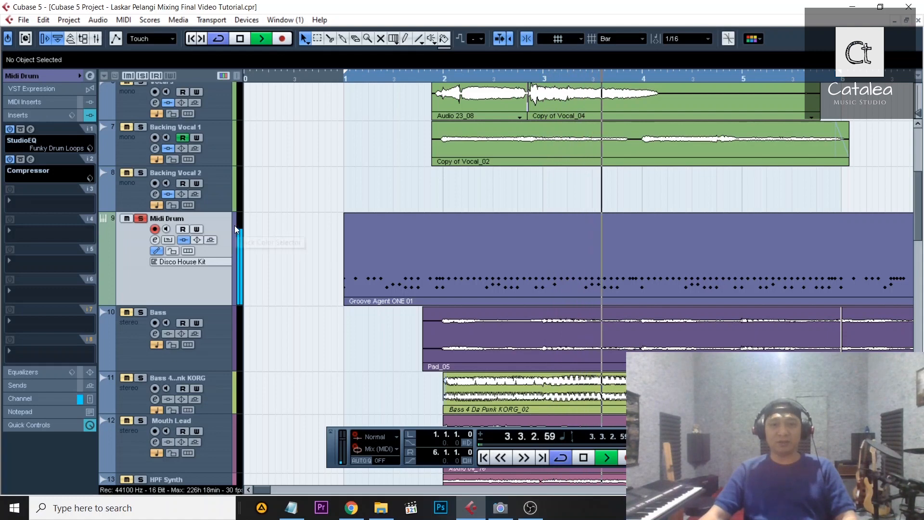
pyautogui.press('space')
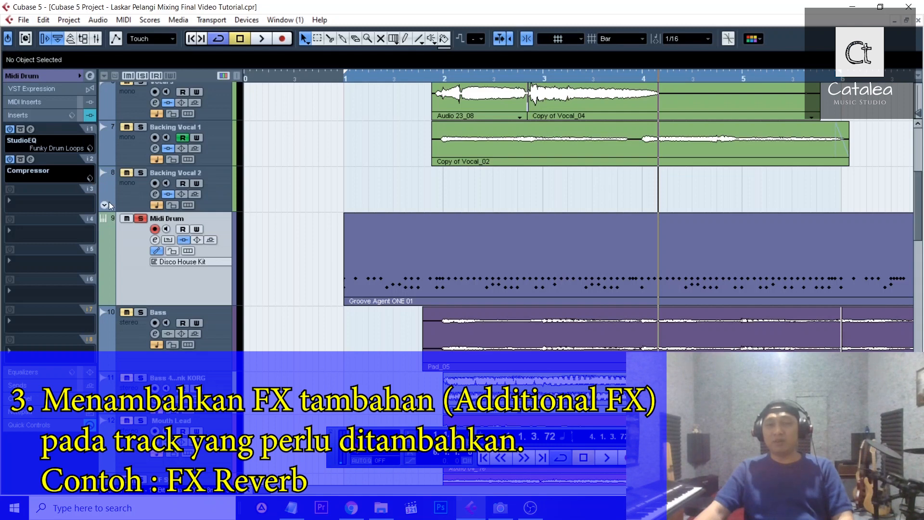
# - Insert RoomWorks in the Midi Drum track's third insert slot and load the Room Smooth preset
pyautogui.click(64, 204)
pyautogui.moveTo(76, 161)
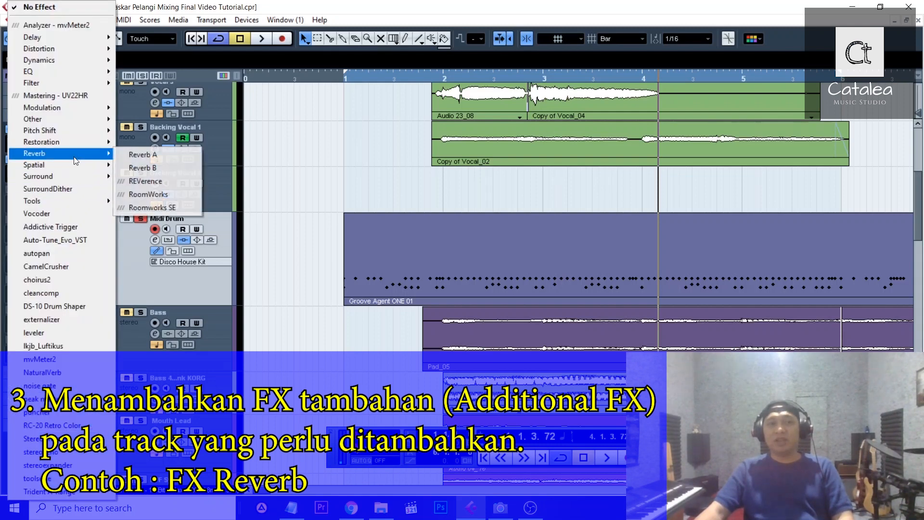
pyautogui.click(152, 195)
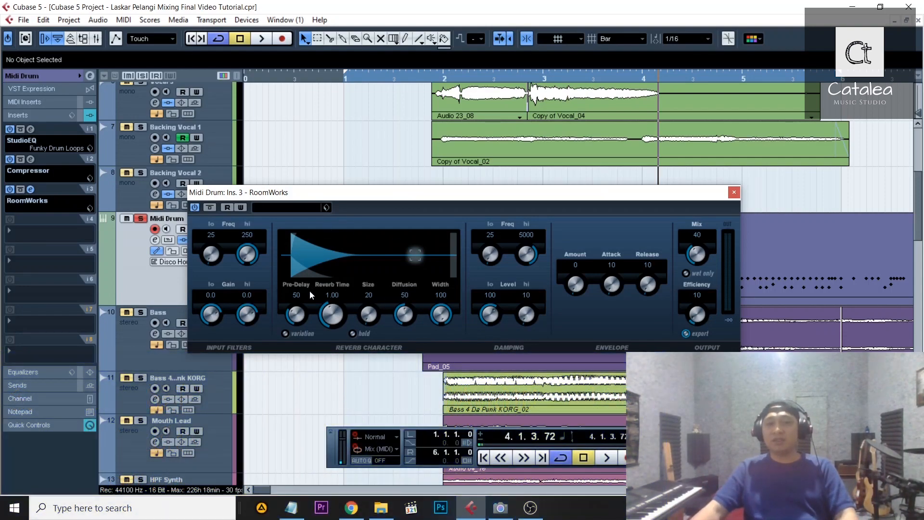
pyautogui.click(295, 210)
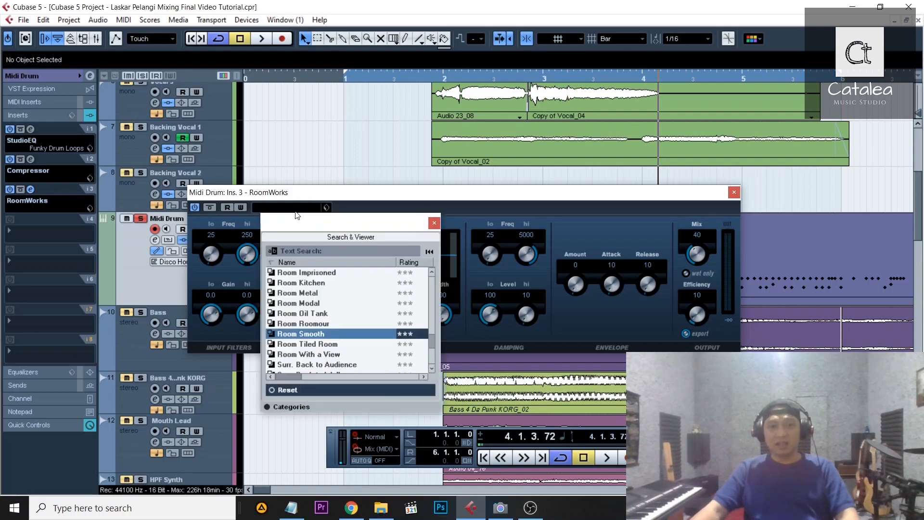
pyautogui.click(308, 323)
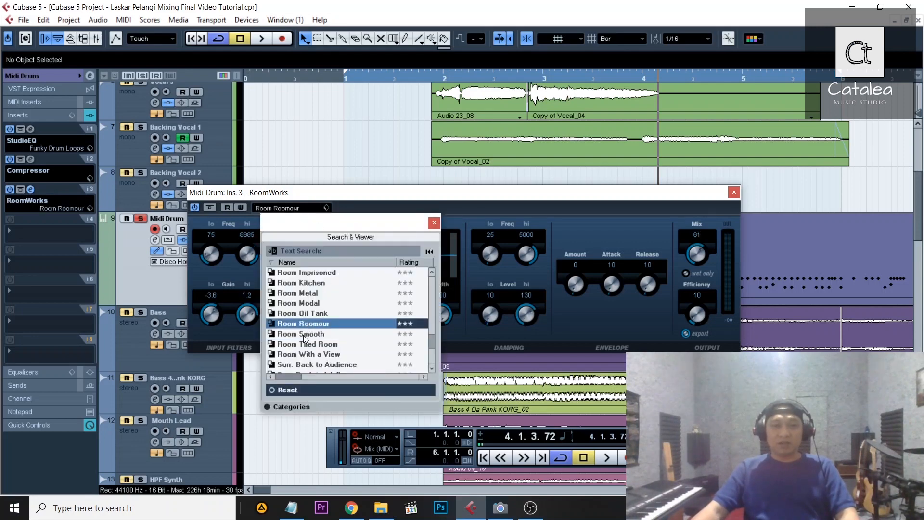
pyautogui.doubleClick(303, 334)
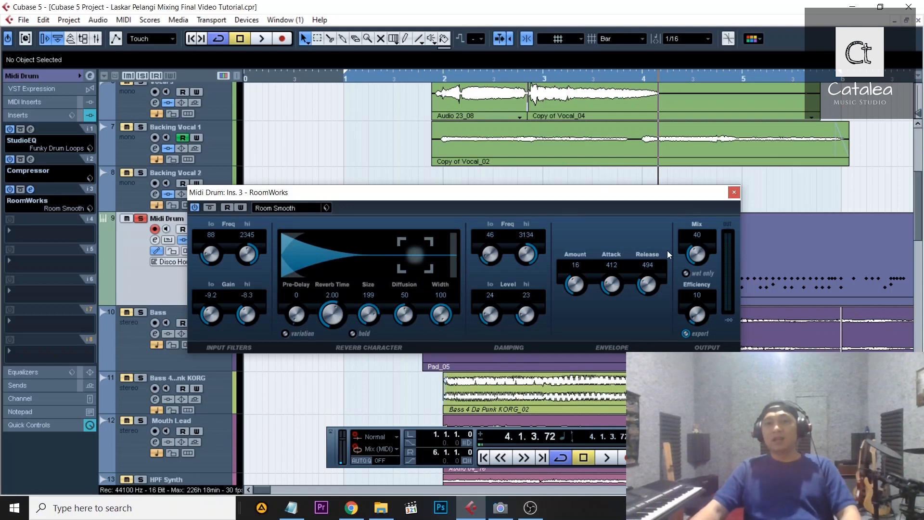
# - Play the soloed drums from bar 2 and again from bar 1 to hear the added reverb
pyautogui.click(442, 77)
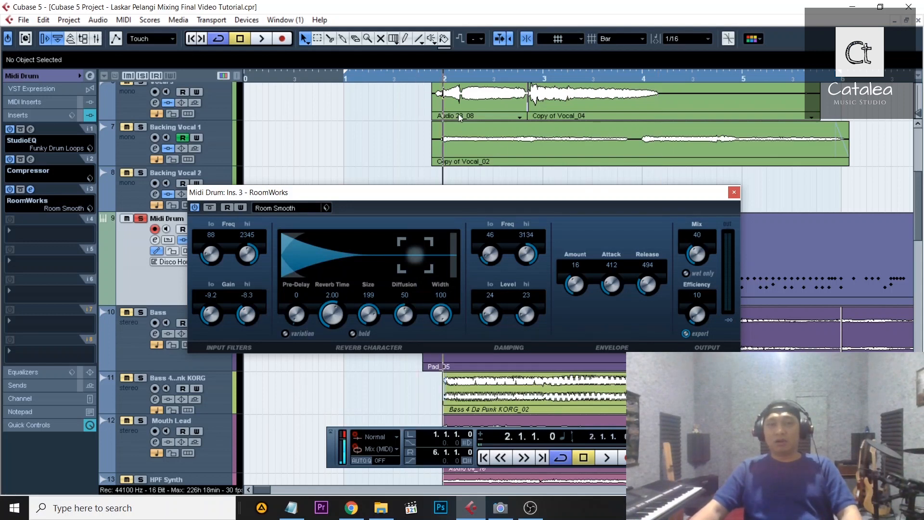
pyautogui.press('space')
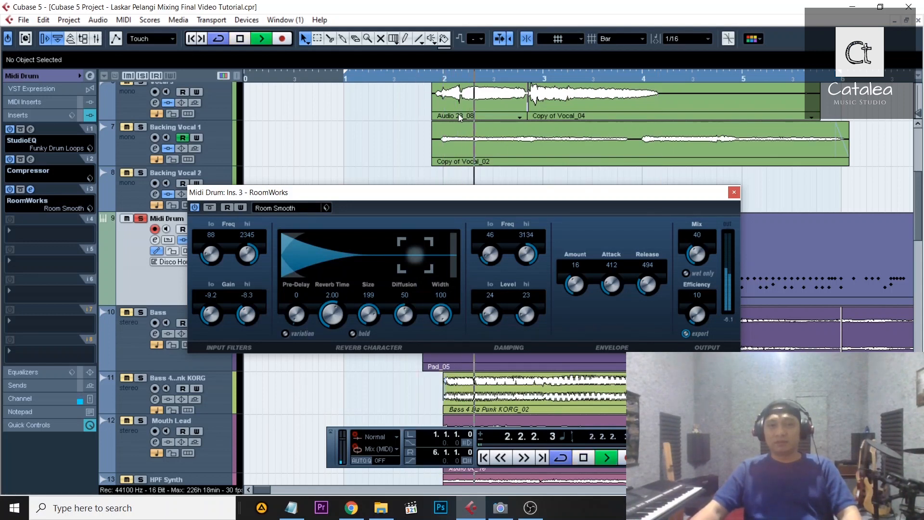
pyautogui.press('space')
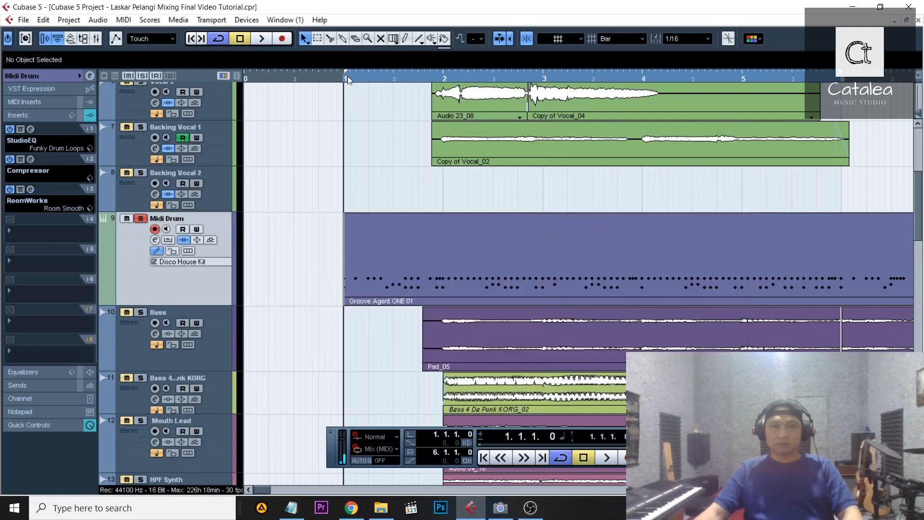
pyautogui.press('space')
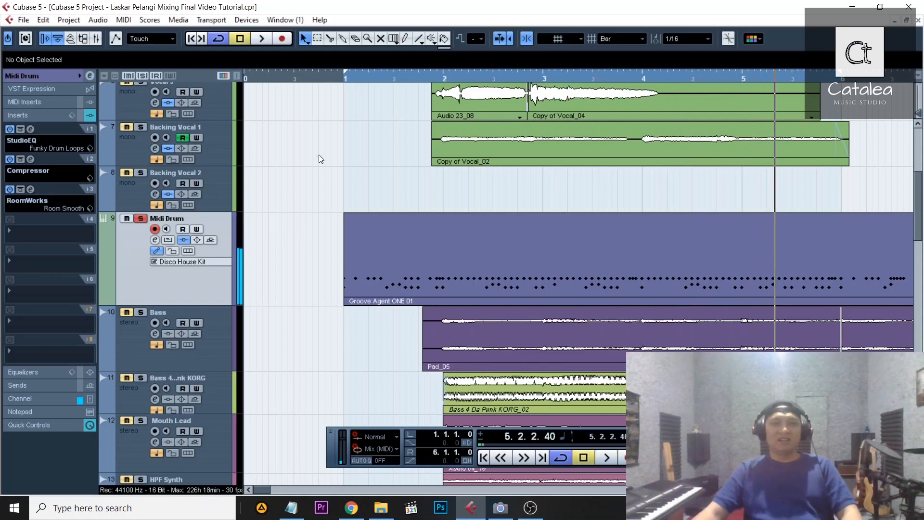
pyautogui.press('space')
# - Return the playhead to bar 1, unsolo the Midi Drum track and unmute Vocal 5 and Backing Vocal 1
pyautogui.click(348, 77)
pyautogui.click(141, 219)
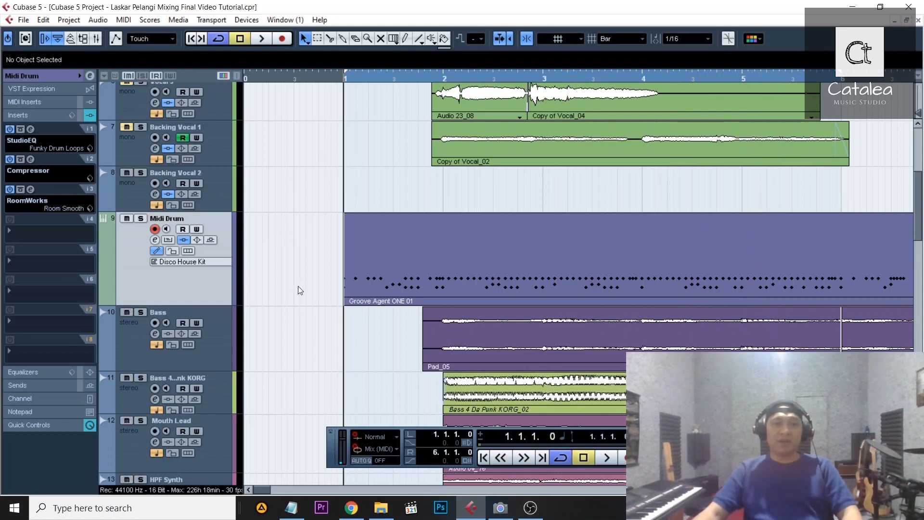
pyautogui.scroll(3, 178, 273)
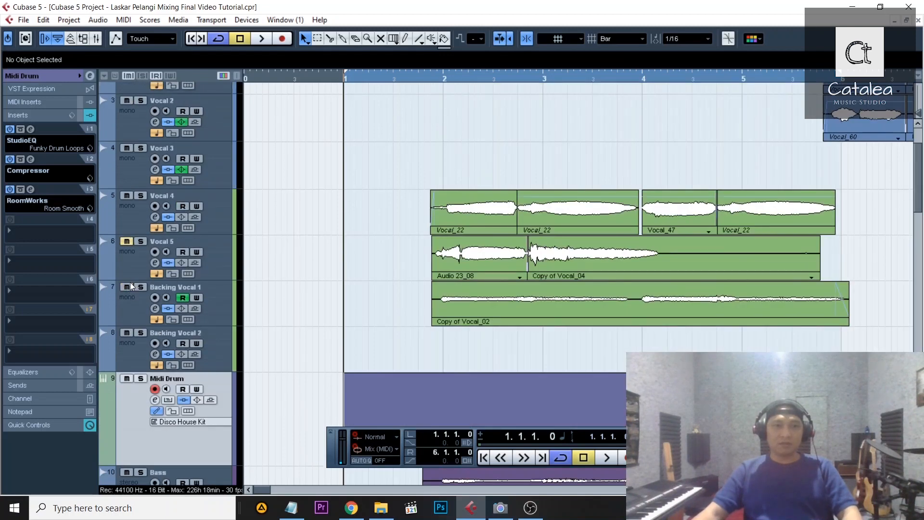
# - Play all tracks together from bar 1 to hear the processed drums in the mix, then return to bar 1
pyautogui.press('space')
pyautogui.scroll(-5, 298, 224)
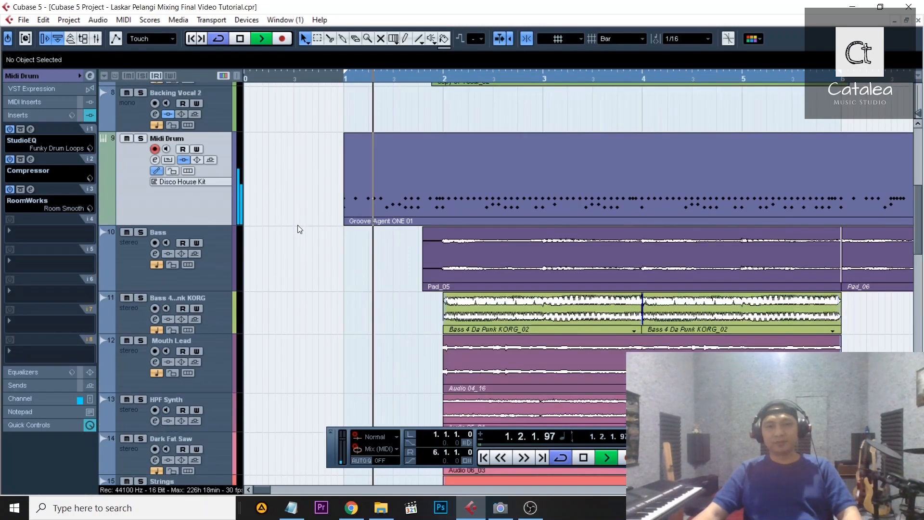
pyautogui.scroll(2, 297, 225)
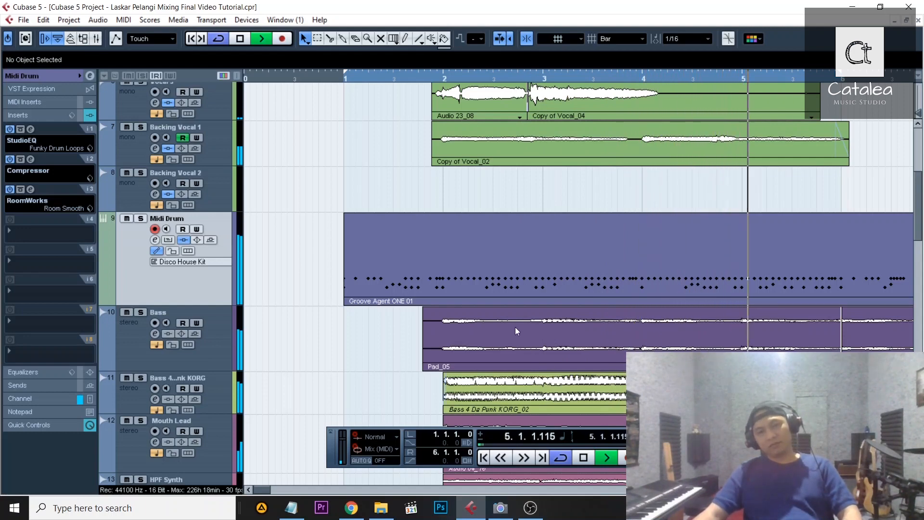
pyautogui.press('space')
pyautogui.click(350, 79)
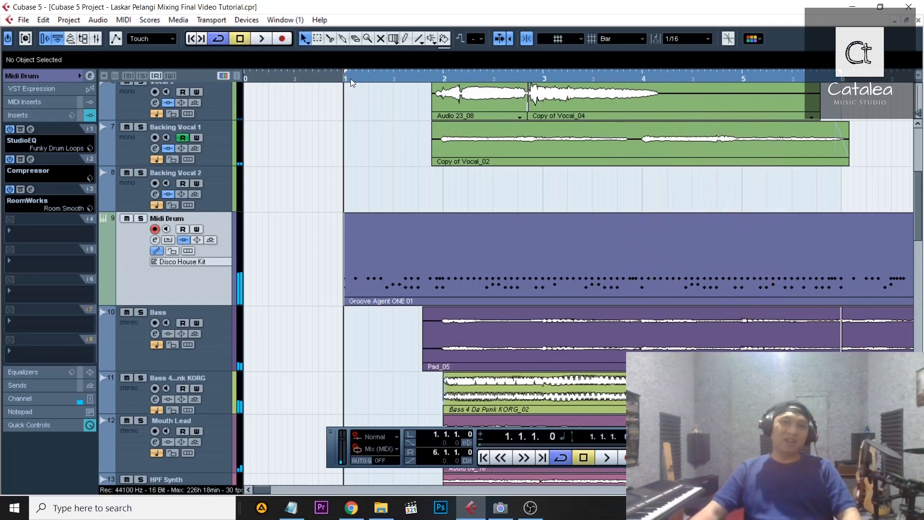
# - Play the full mix once more from bar 1 and stop in bar 3
pyautogui.press('space')
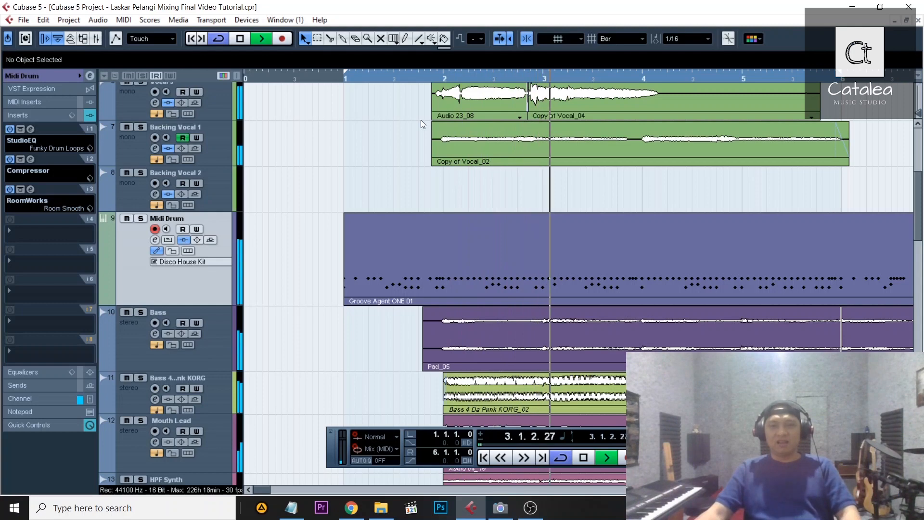
pyautogui.press('space')
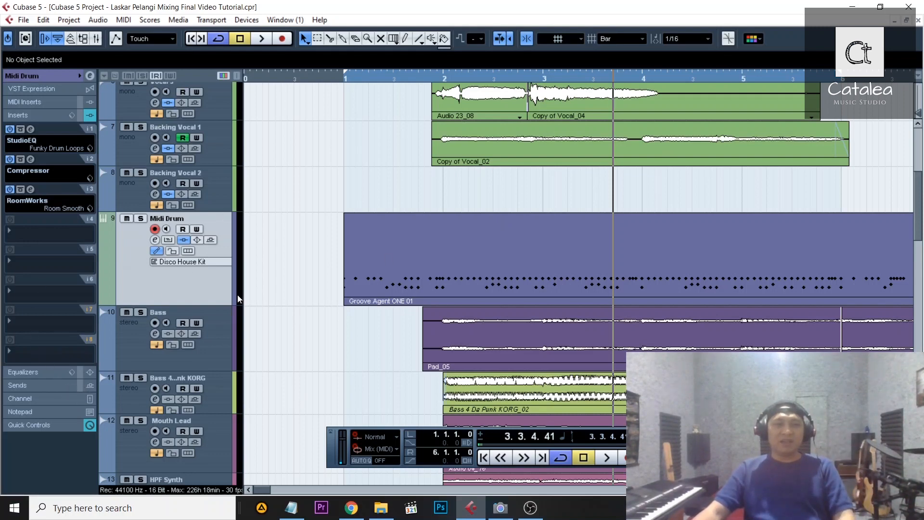
# - Solo the Bass and Bass 4 Da Punk KORG tracks and play them from midway through bar 1
pyautogui.click(131, 351)
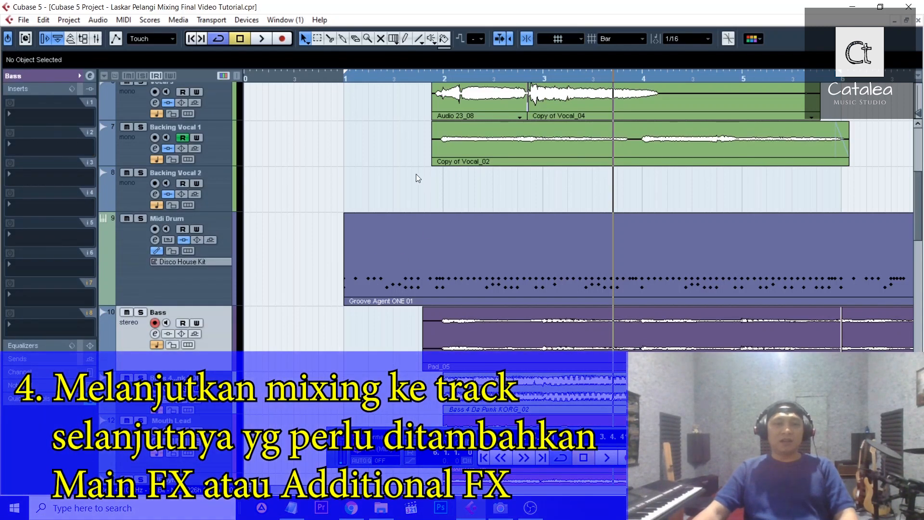
pyautogui.click(140, 312)
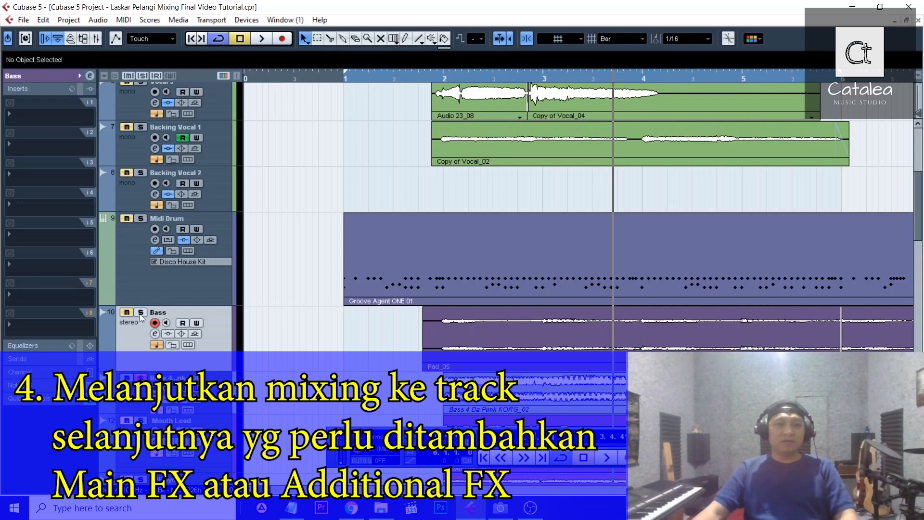
pyautogui.click(399, 79)
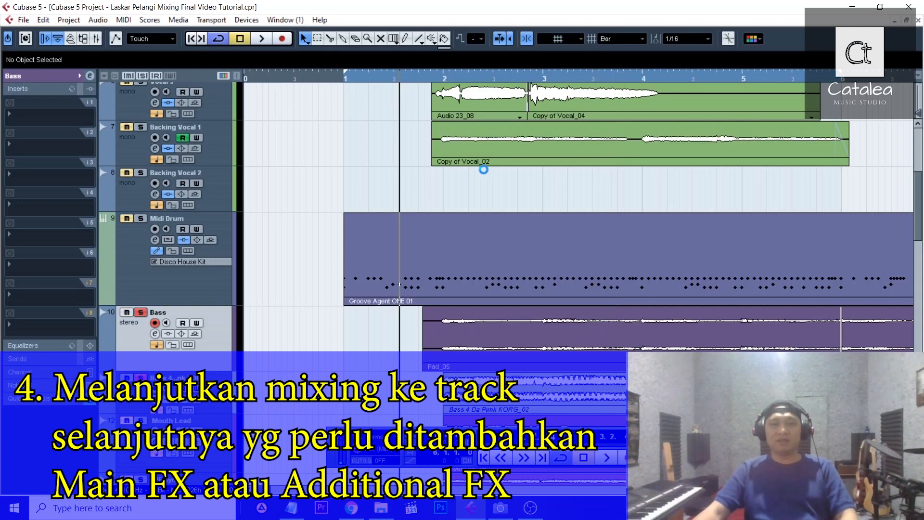
pyautogui.scroll(-3, 509, 193)
pyautogui.press('space')
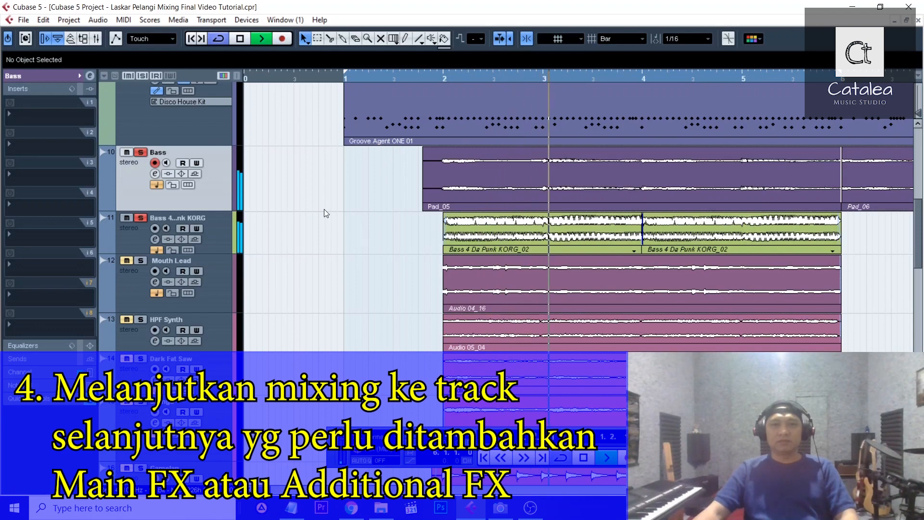
pyautogui.press('space')
# - Insert GEQ-10 in the Bass 4 Da Punk KORG track's first slot and cut 31.5, 63 and 125 Hz to about -7.6, -6.5 and -5.5 dB
pyautogui.click(218, 237)
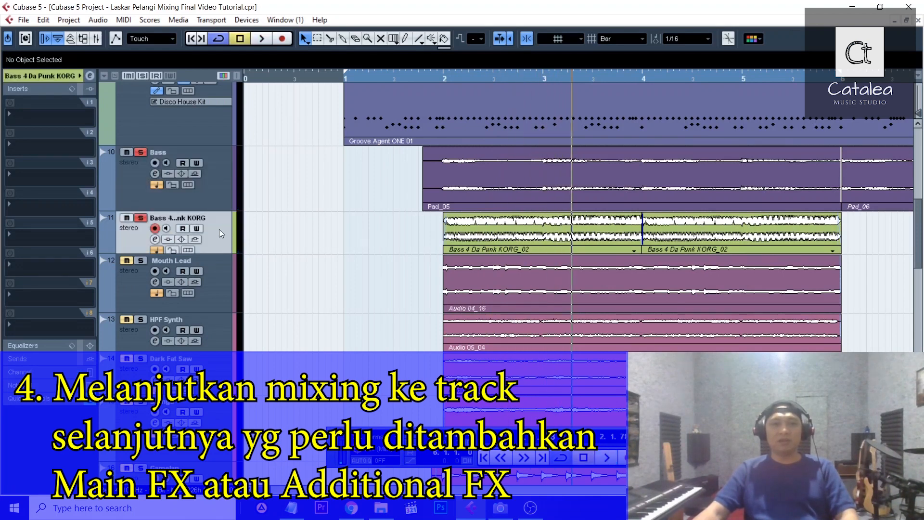
pyautogui.click(56, 114)
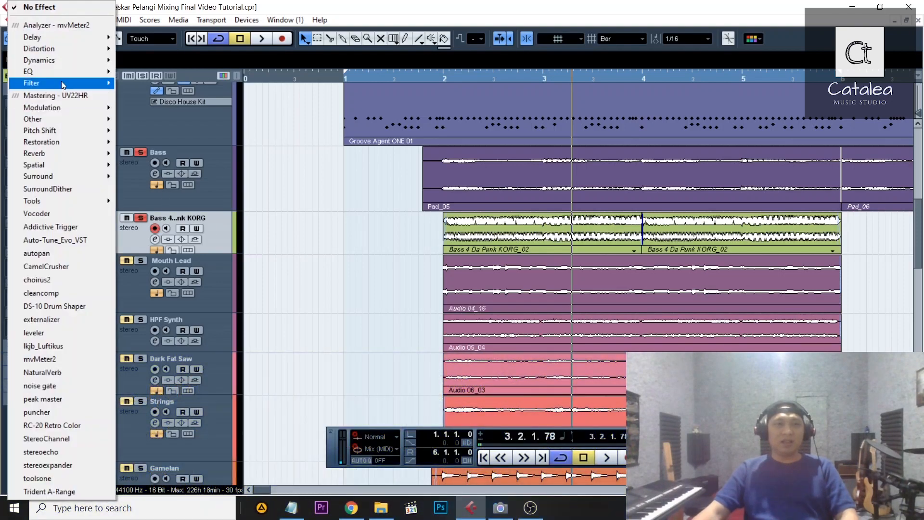
pyautogui.moveTo(72, 72)
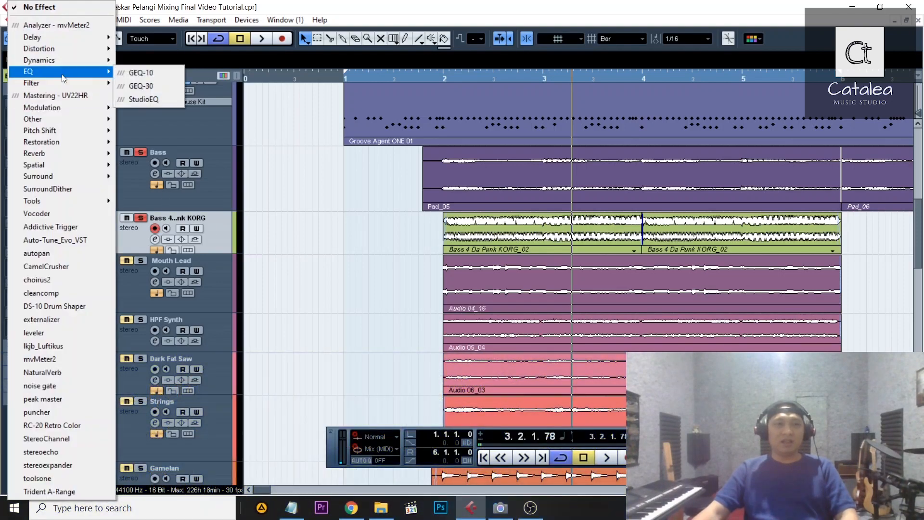
pyautogui.click(140, 73)
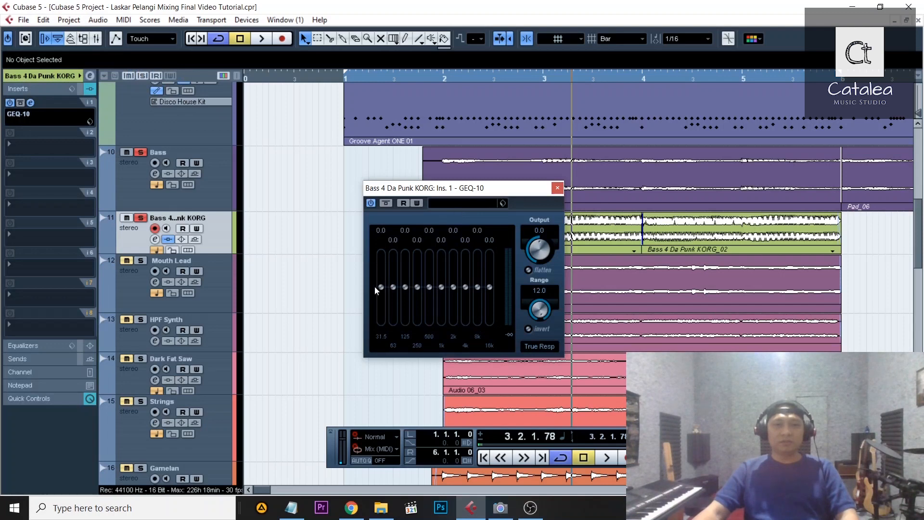
pyautogui.moveTo(381, 287); pyautogui.dragTo(396, 306)
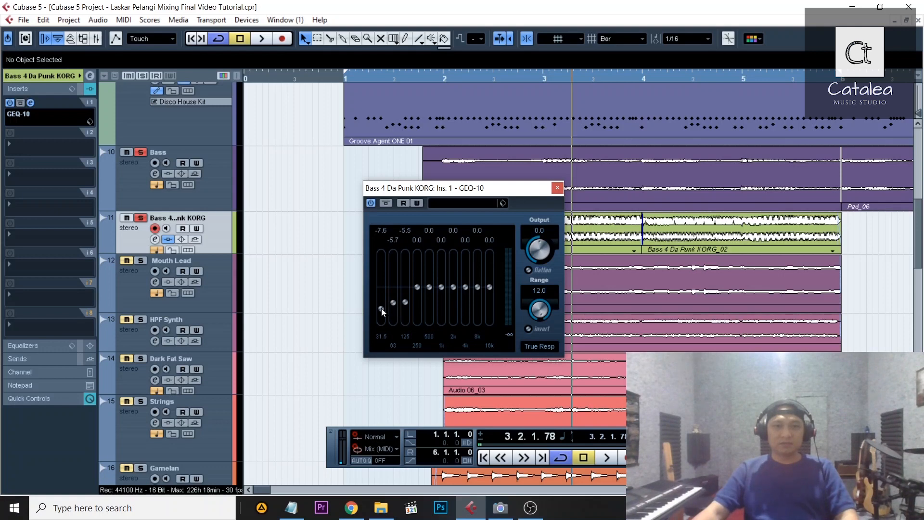
pyautogui.click(558, 188)
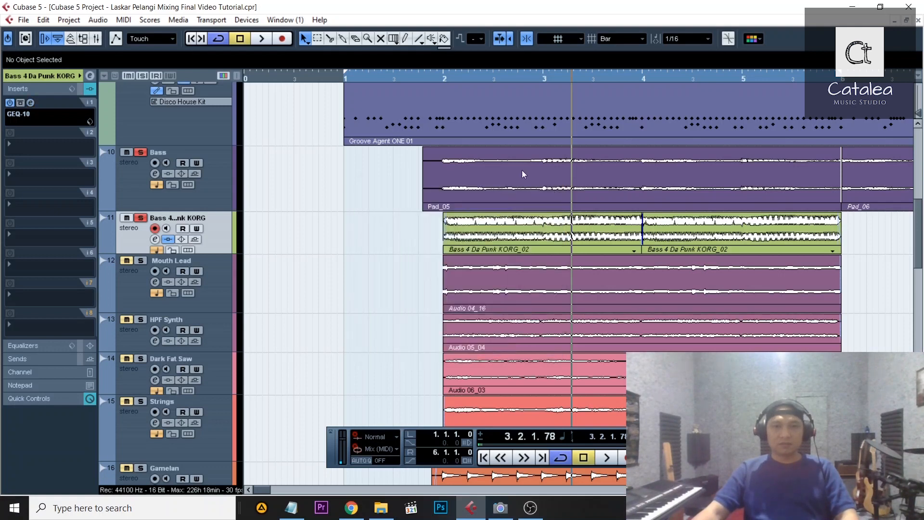
# - While playing the soloed basses from bar 2, adjust GEQ-10 to about -8.4 dB at 31.5 Hz, -6.9 at 63 Hz and -4.6 at 125 Hz
pyautogui.click(447, 83)
pyautogui.press('space')
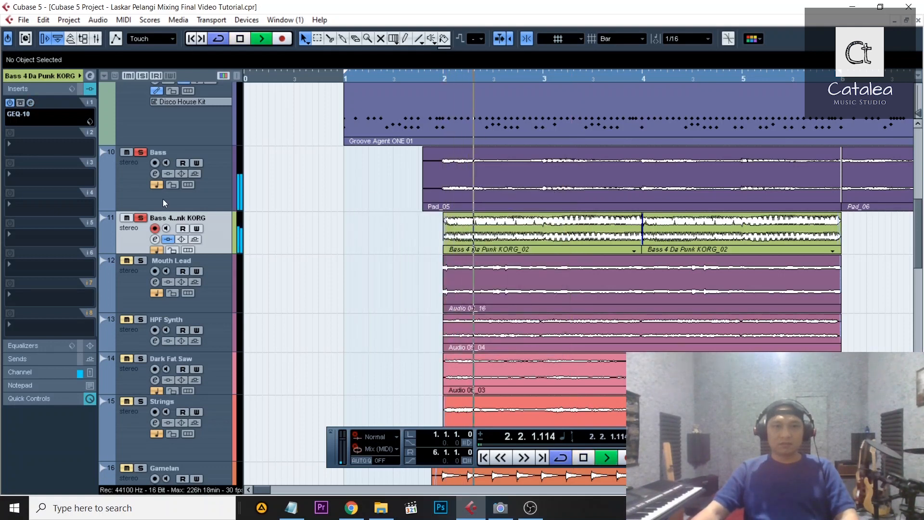
pyautogui.click(31, 103)
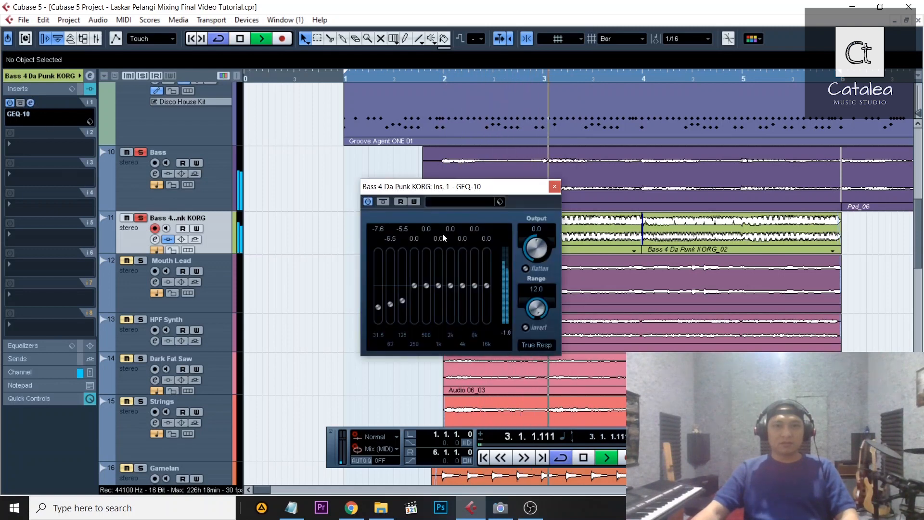
pyautogui.moveTo(403, 301)
pyautogui.mouseDown()
pyautogui.moveTo(403, 310)
pyautogui.moveTo(377, 310)
pyautogui.moveTo(404, 302)
pyautogui.mouseUp()
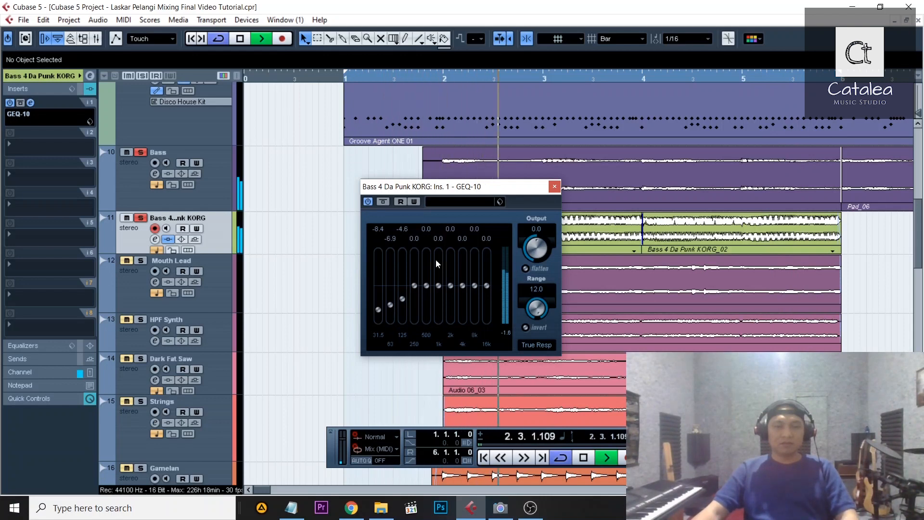
pyautogui.click(555, 187)
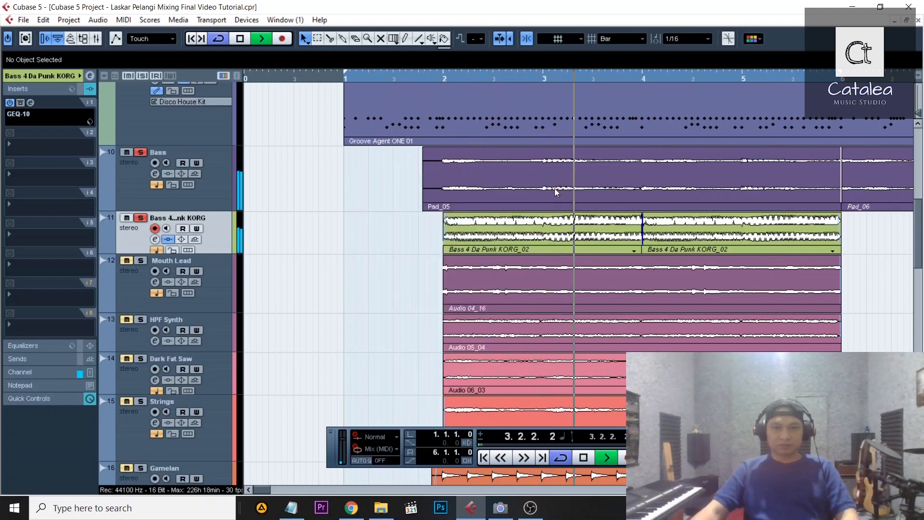
pyautogui.press('space')
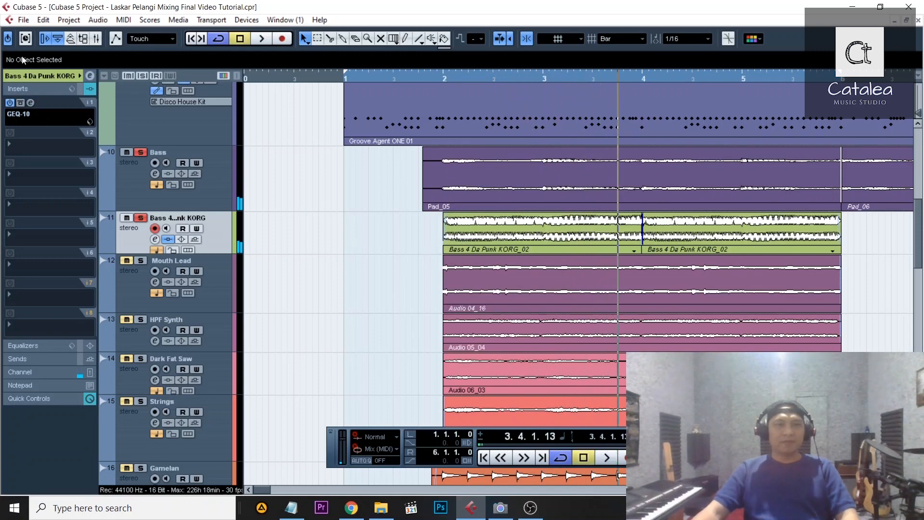
# - Insert Compressor in the Bass 4 Da Punk KORG track's second insert slot and start playback
pyautogui.click(42, 141)
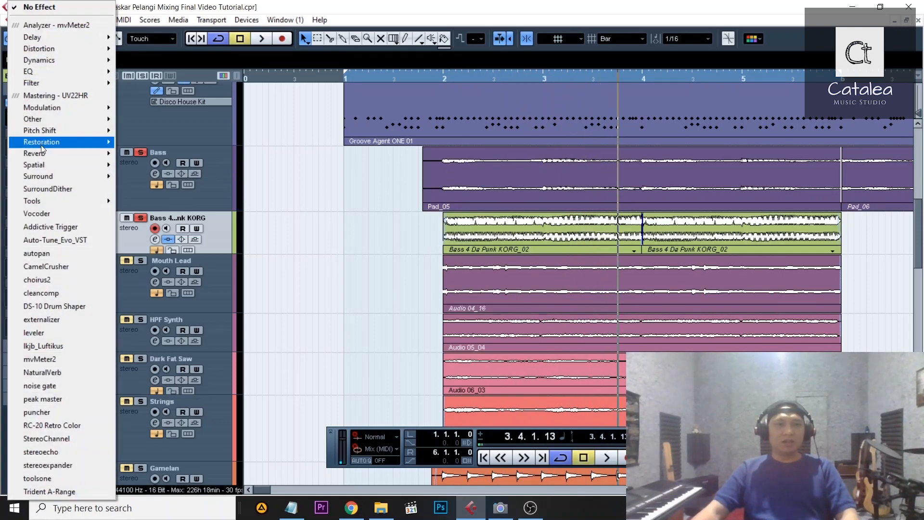
pyautogui.moveTo(58, 60)
pyautogui.click(137, 61)
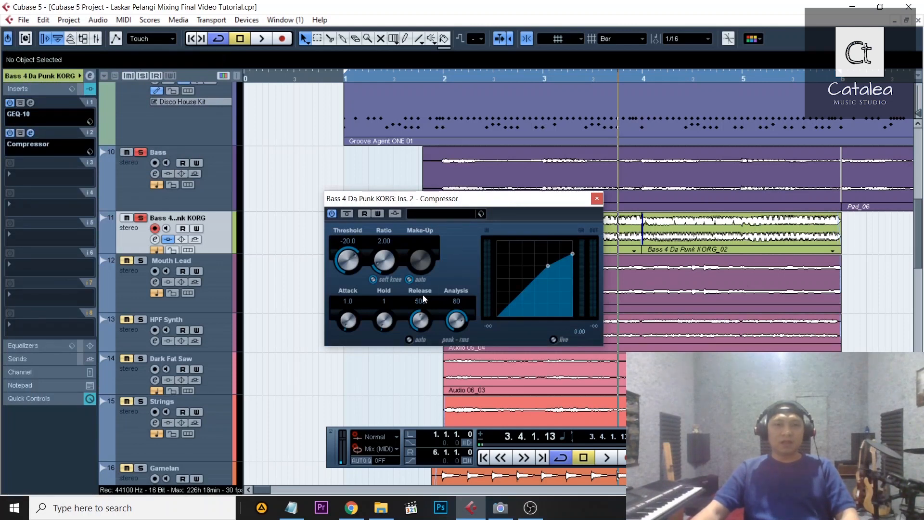
pyautogui.press('space')
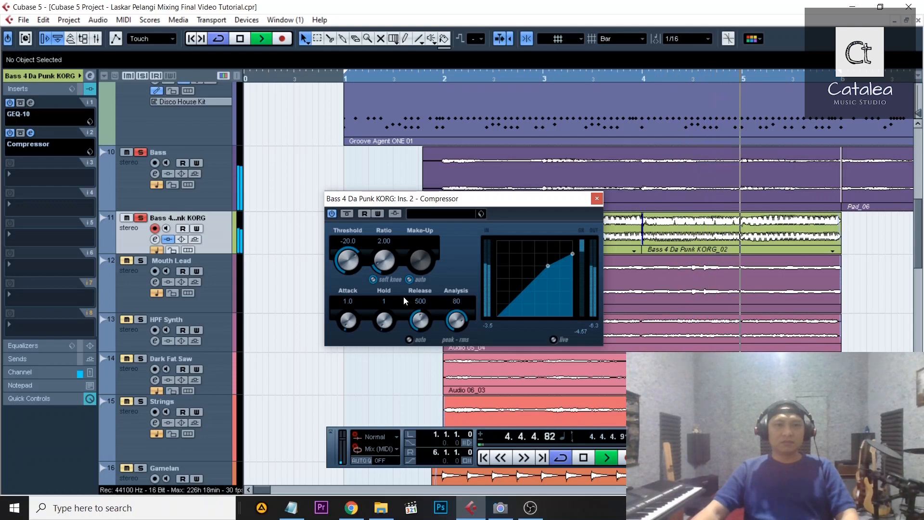
# - Try a compressor threshold of -60 dB and replay the soloed basses from bar 2
pyautogui.moveTo(357, 253); pyautogui.dragTo(336, 322)
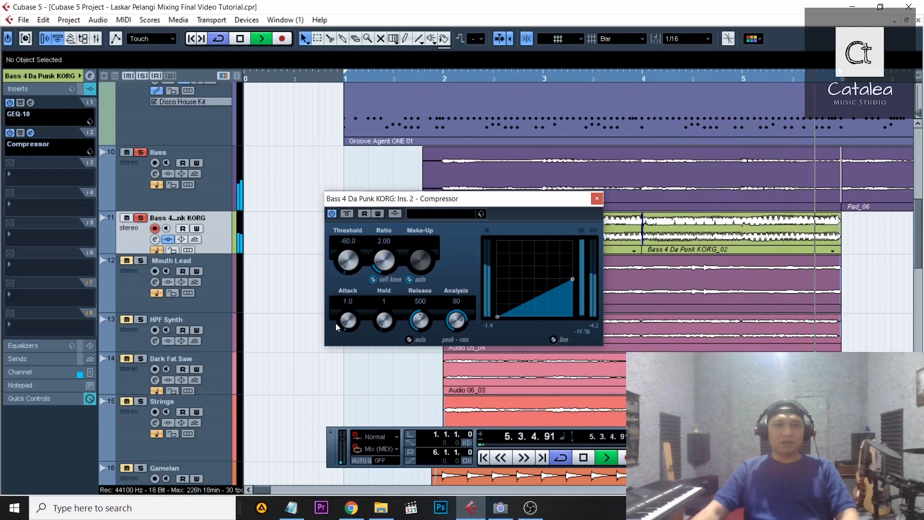
pyautogui.click(444, 77)
pyautogui.press('space')
pyautogui.press('space')
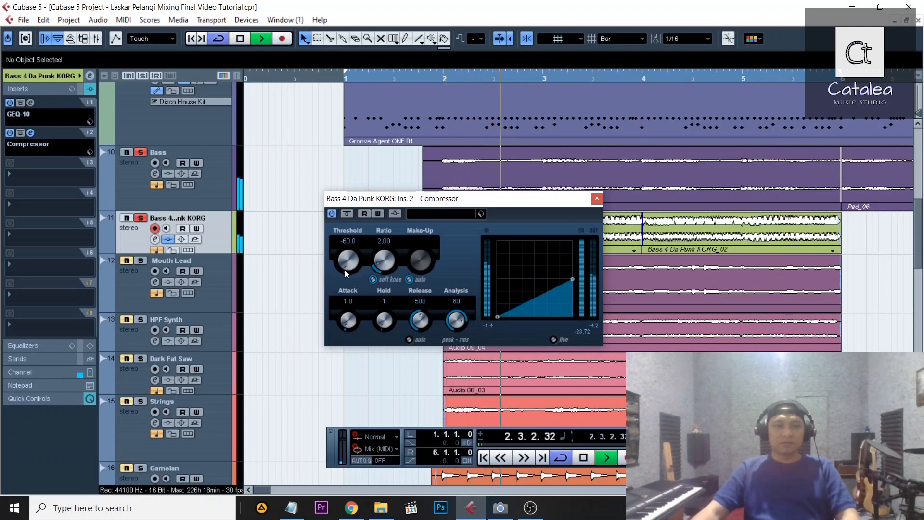
# - Set the compressor's attack to 5.5, release to auto and threshold to -27 dB, close it and return the stopped playhead to bar 2
pyautogui.moveTo(344, 324); pyautogui.dragTo(333, 308)
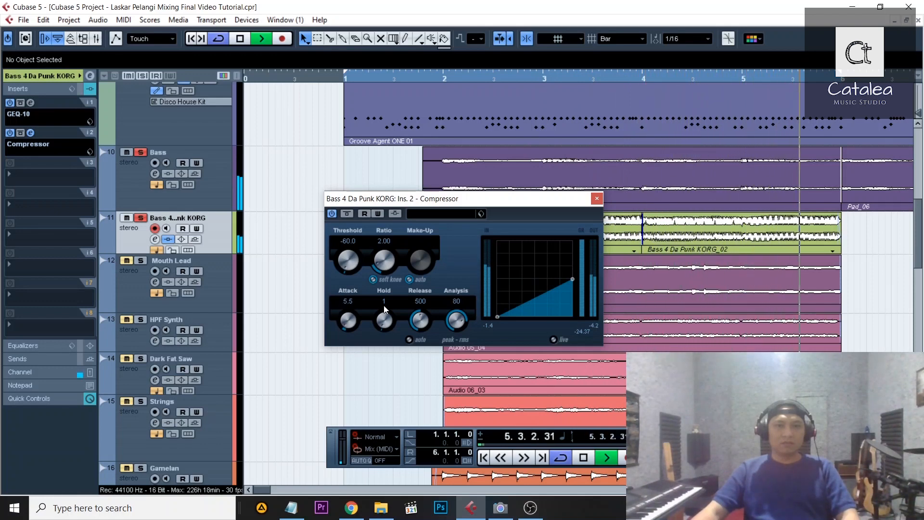
pyautogui.click(409, 340)
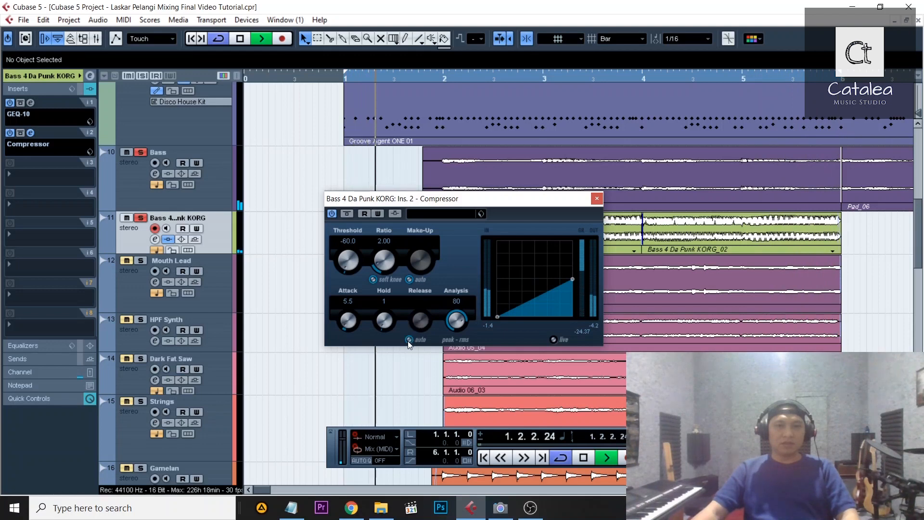
pyautogui.moveTo(342, 271); pyautogui.dragTo(356, 246)
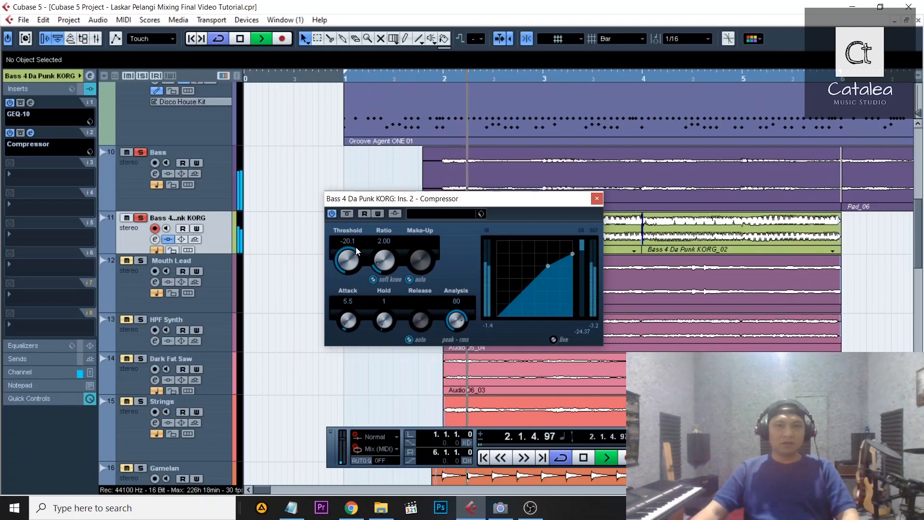
pyautogui.moveTo(356, 245); pyautogui.dragTo(357, 268)
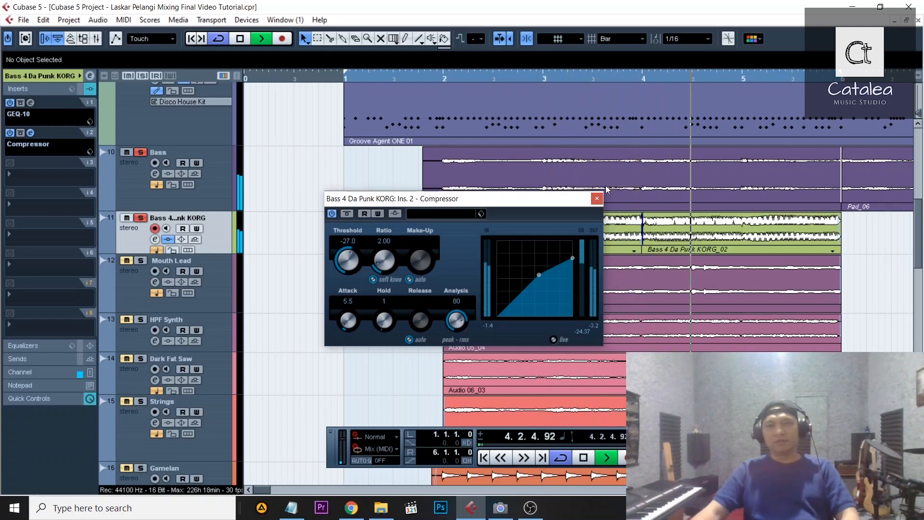
pyautogui.click(596, 199)
pyautogui.press('space')
pyautogui.click(444, 79)
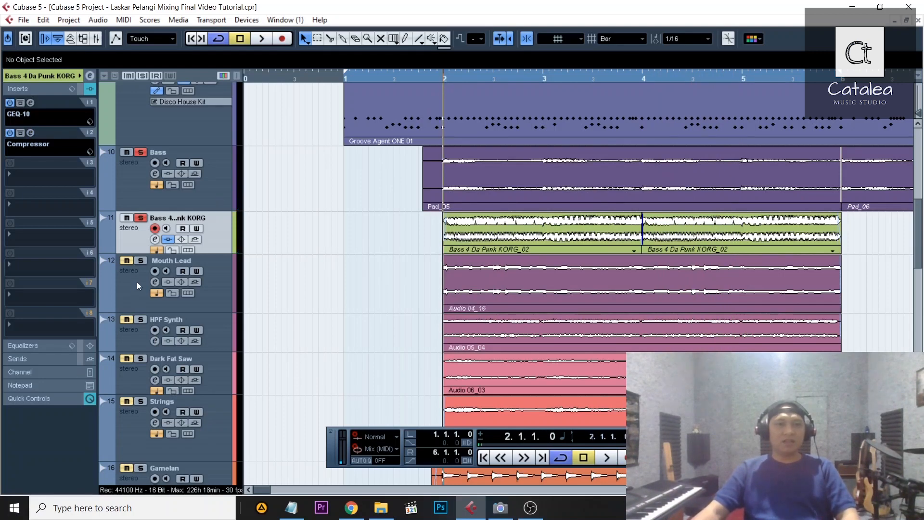
# - Select the Bass track, unsolo Bass 4 Da Punk KORG and play the Bass alone from bar 2
pyautogui.click(131, 186)
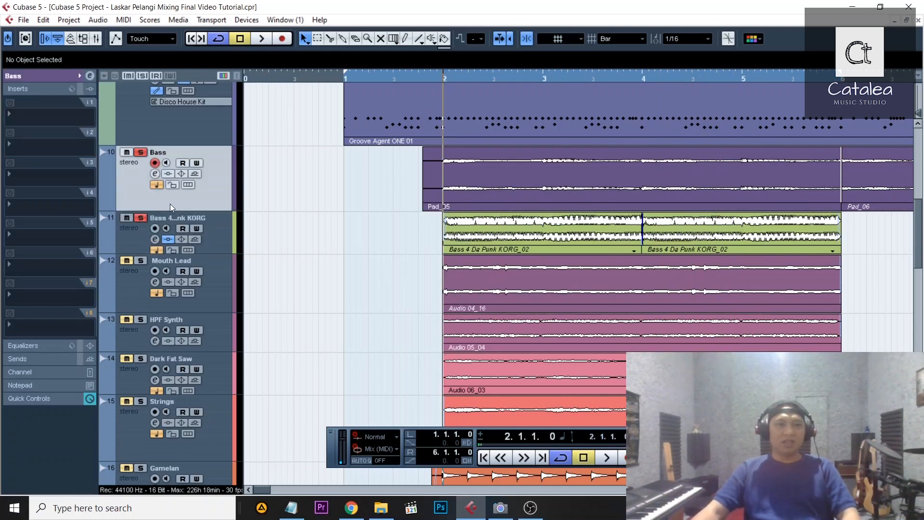
pyautogui.click(142, 218)
pyautogui.press('space')
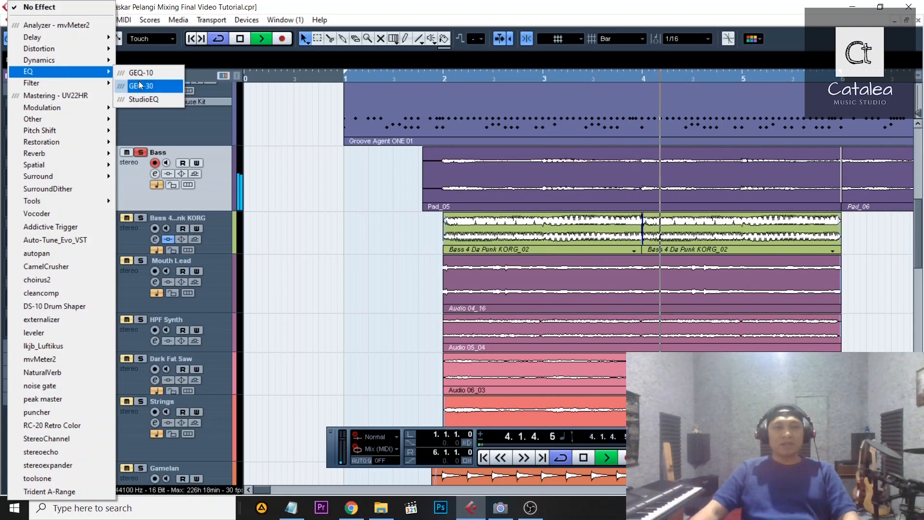
# - Insert GEQ-30 in the Bass track's first slot and slope its low cut from -12 dB at 25 to 40 Hz up to about -1.3 at 125 Hz
pyautogui.click(141, 85)
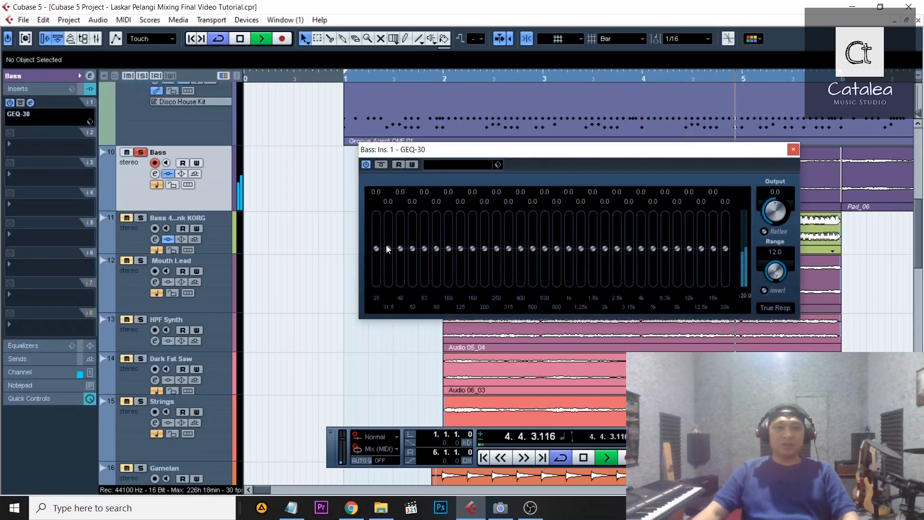
pyautogui.moveTo(377, 247); pyautogui.dragTo(459, 310)
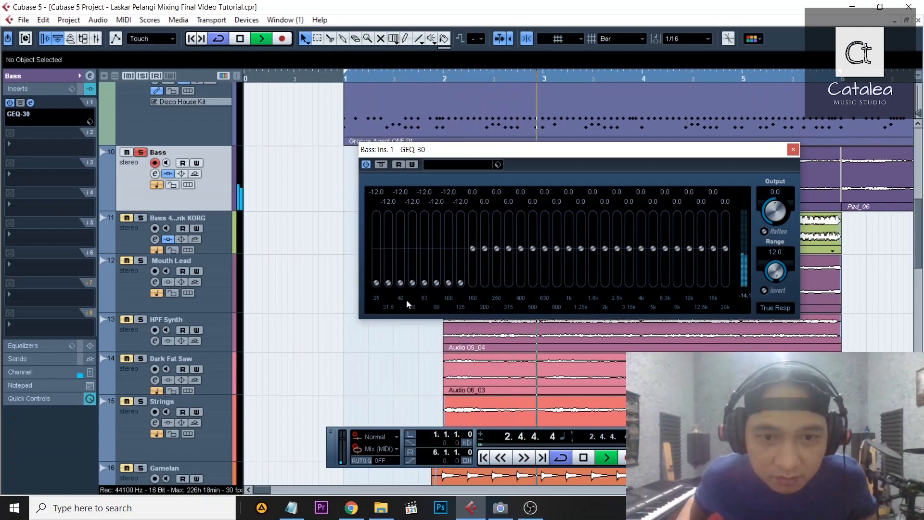
pyautogui.moveTo(461, 283); pyautogui.dragTo(460, 252)
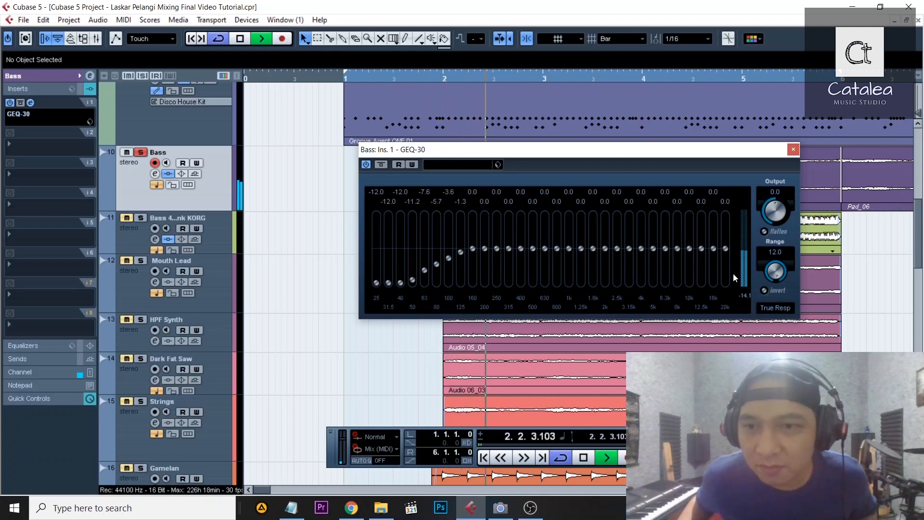
# - Boost the GEQ-30 highs from about 0.6 dB at 10 kHz to 3.8 dB at 20 kHz, then close it and stop playback
pyautogui.moveTo(725, 249)
pyautogui.mouseDown()
pyautogui.moveTo(725, 240)
pyautogui.moveTo(691, 246)
pyautogui.moveTo(723, 236)
pyautogui.moveTo(714, 240)
pyautogui.mouseUp()
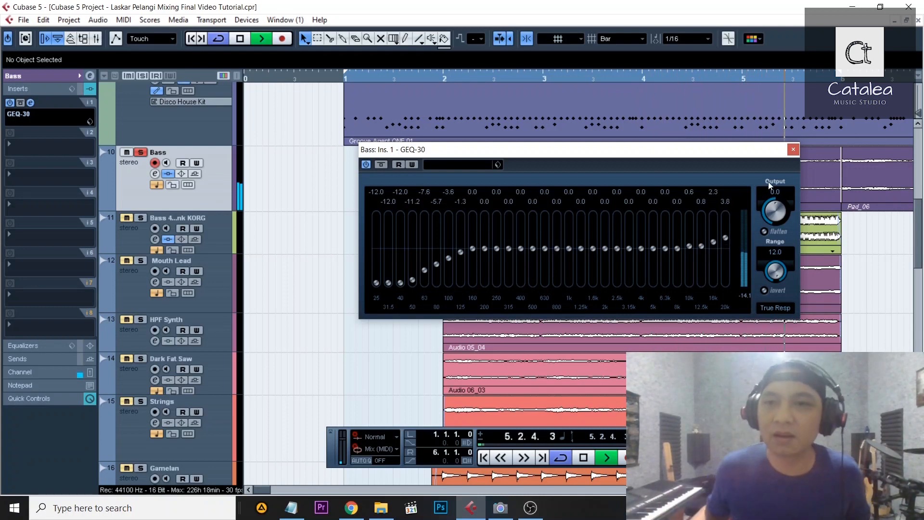
pyautogui.click(795, 149)
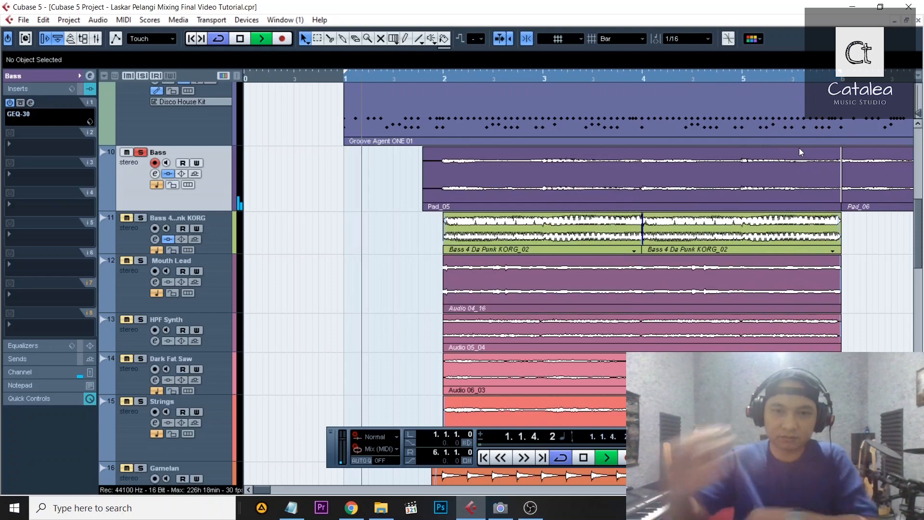
pyautogui.press('space')
pyautogui.scroll(3, 248, 294)
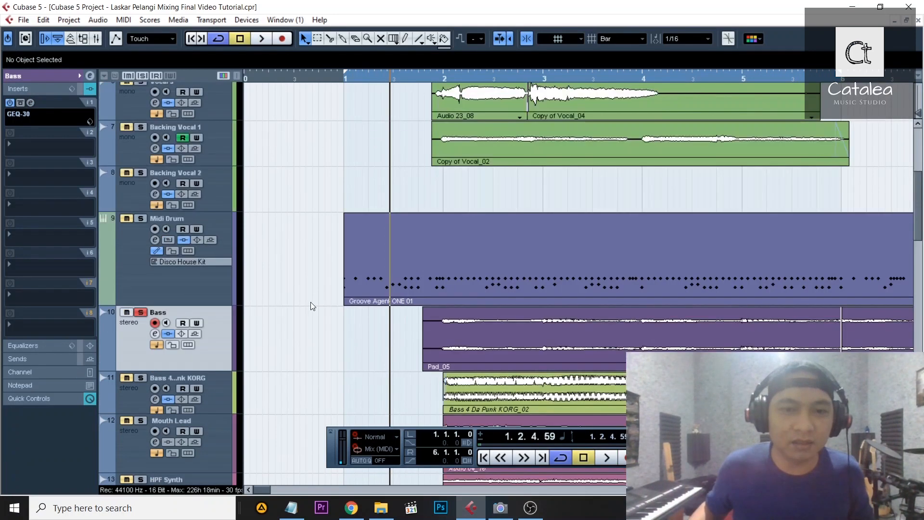
# - Solo the Midi Drum and Bass 4 Da Punk KORG tracks together with Bass, play them from bar 1, then stop playback
pyautogui.scroll(-3, 228, 285)
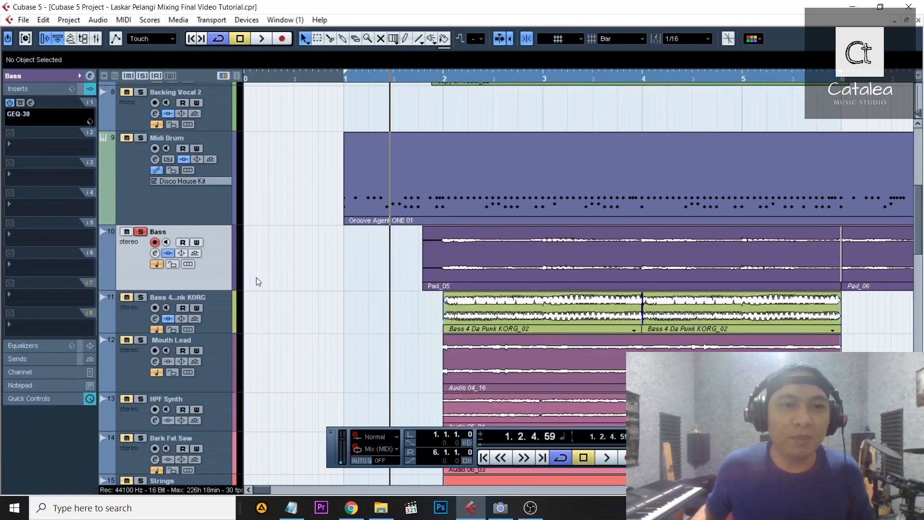
pyautogui.click(181, 215)
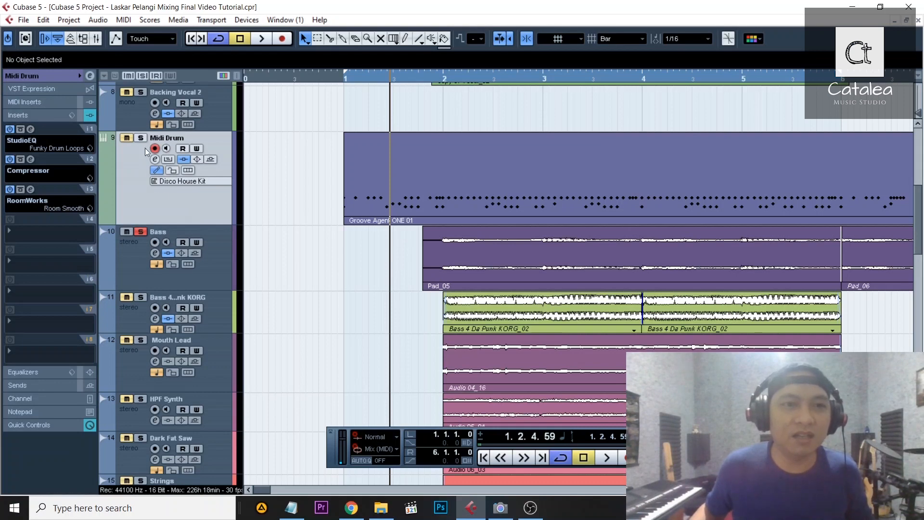
pyautogui.press('s')
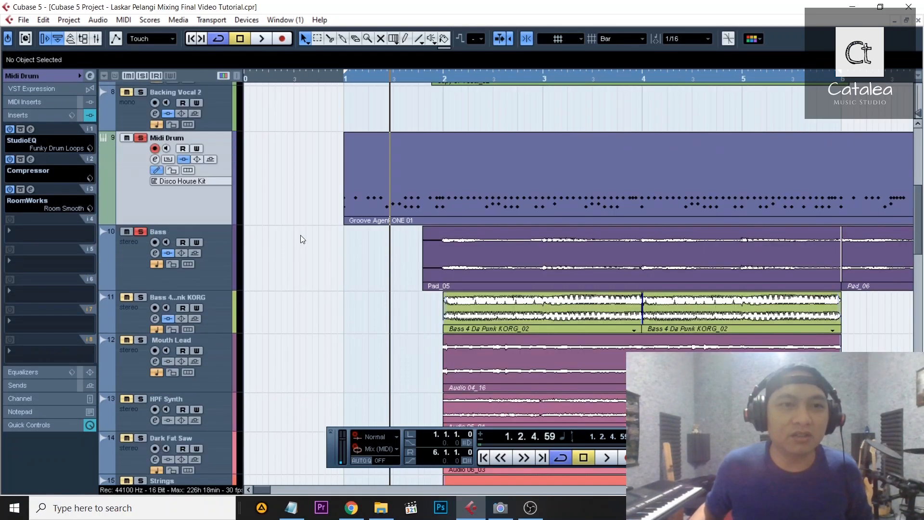
pyautogui.click(141, 298)
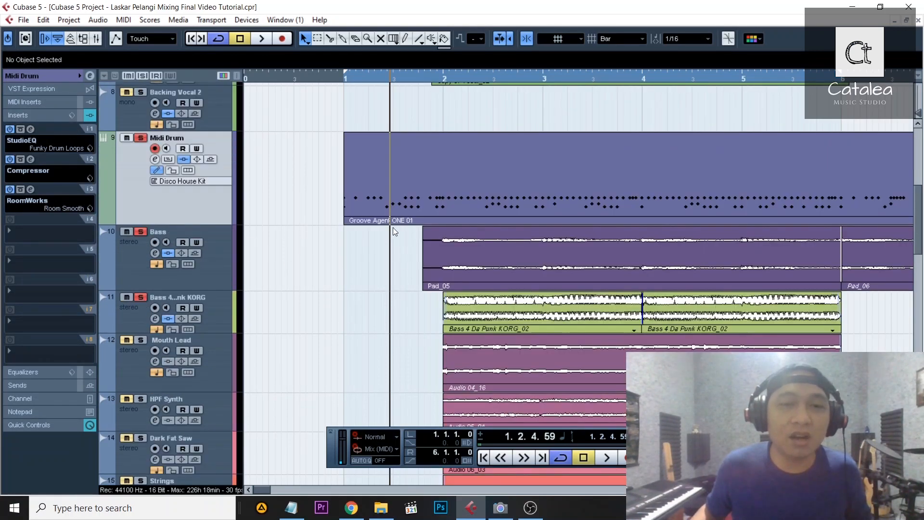
pyautogui.click(344, 76)
pyautogui.press('space')
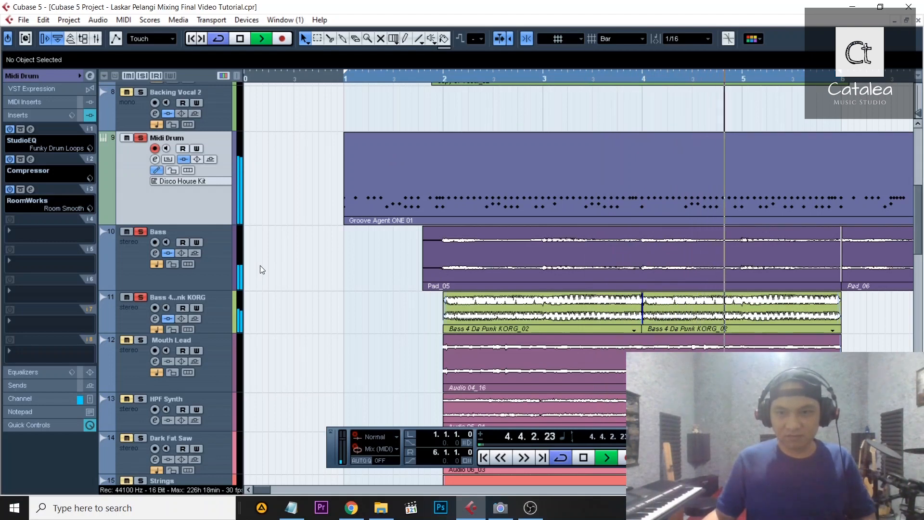
pyautogui.press('space')
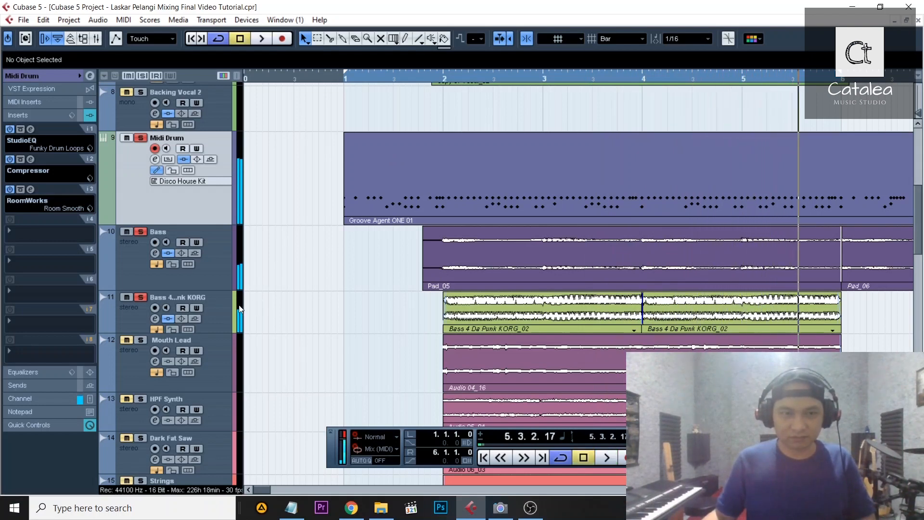
# - Select the Bass 4 Da Punk KORG track and audition the soloed drum and bass tracks twice from bar 2
pyautogui.click(136, 316)
pyautogui.click(415, 76)
pyautogui.press('space')
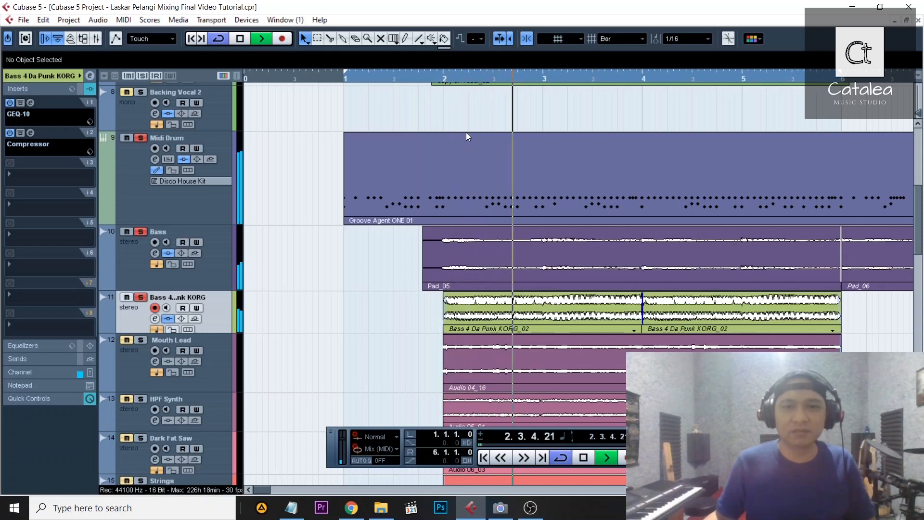
pyautogui.press('space')
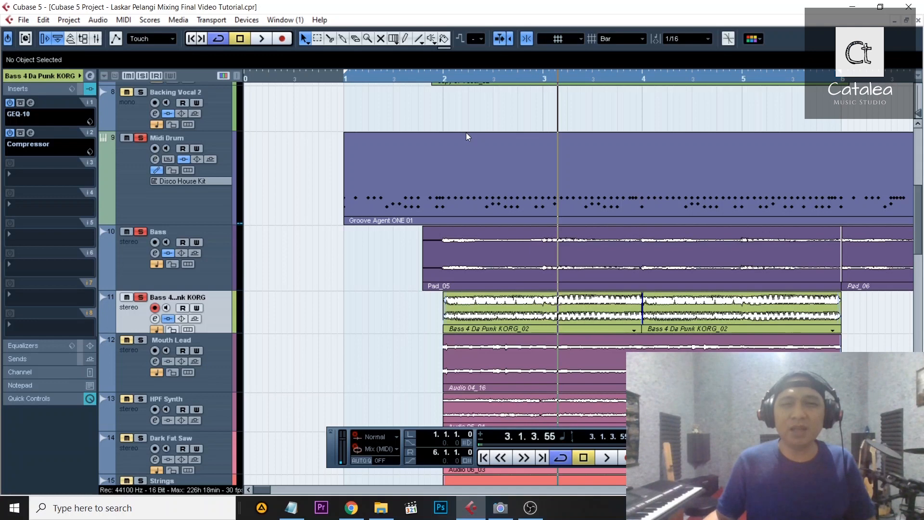
pyautogui.click(437, 80)
pyautogui.press('space')
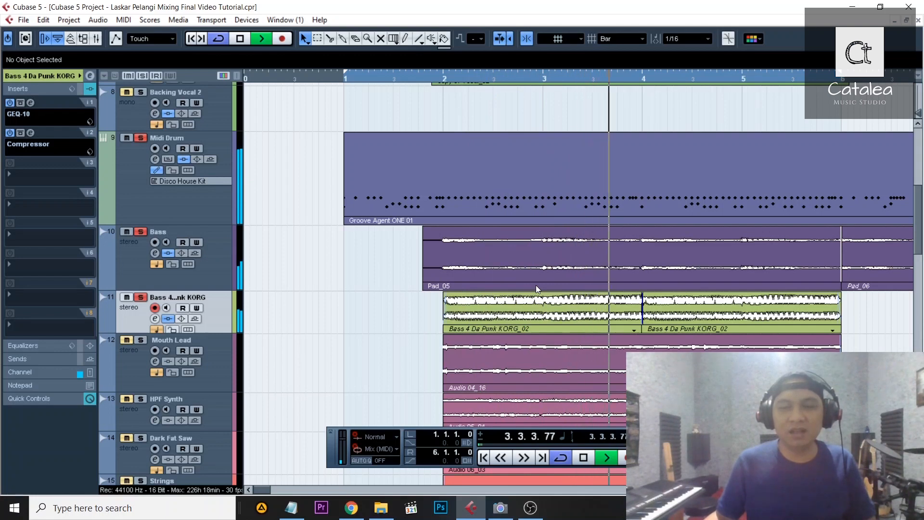
pyautogui.press('space')
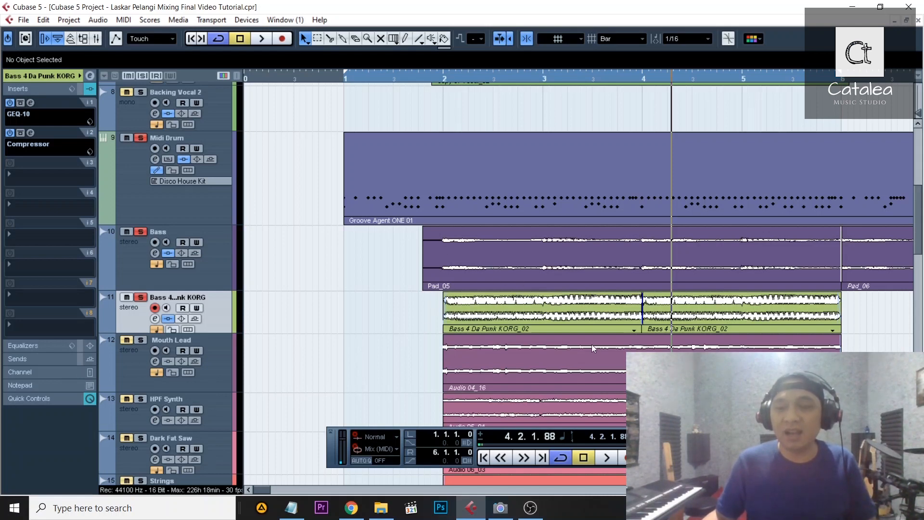
# - Replay the soloed drum and bass tracks from bar 2, then select the Bass track and listen again from bar 3
pyautogui.click(451, 90)
pyautogui.press('h')
pyautogui.press('space')
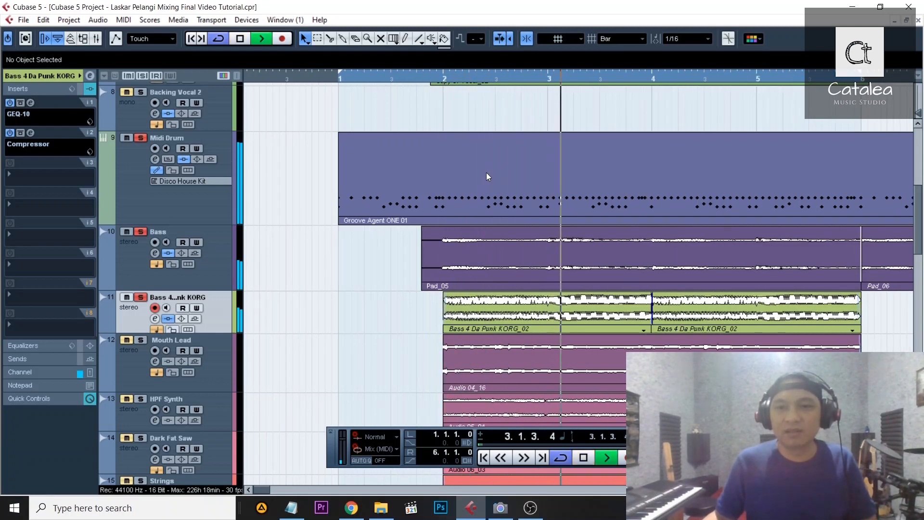
pyautogui.press('space')
pyautogui.click(201, 286)
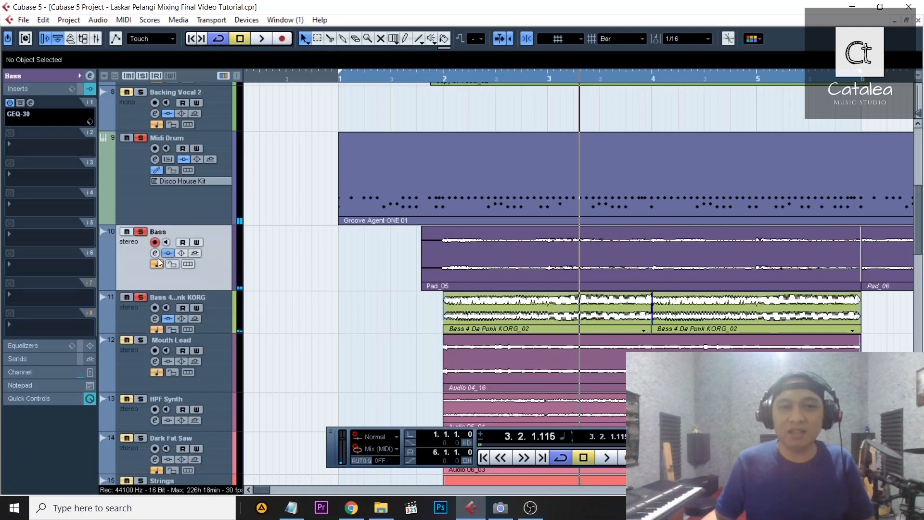
pyautogui.click(565, 75)
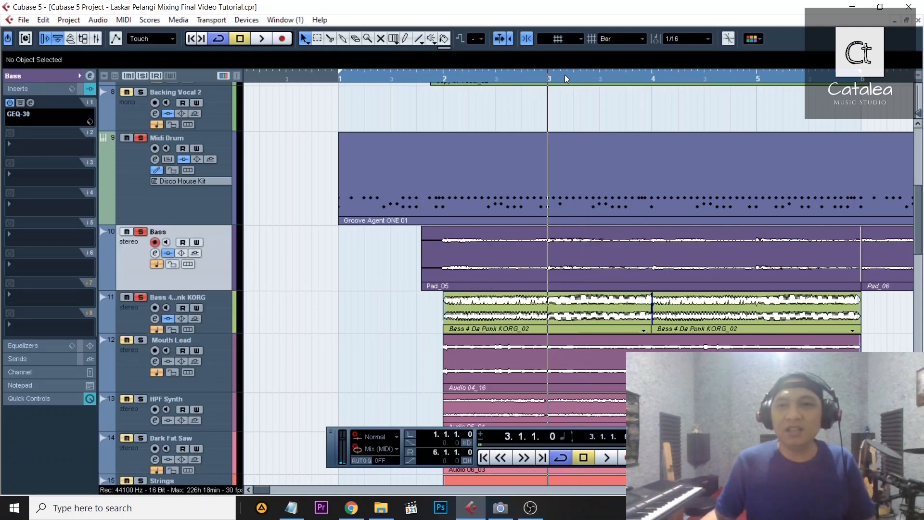
pyautogui.press('space')
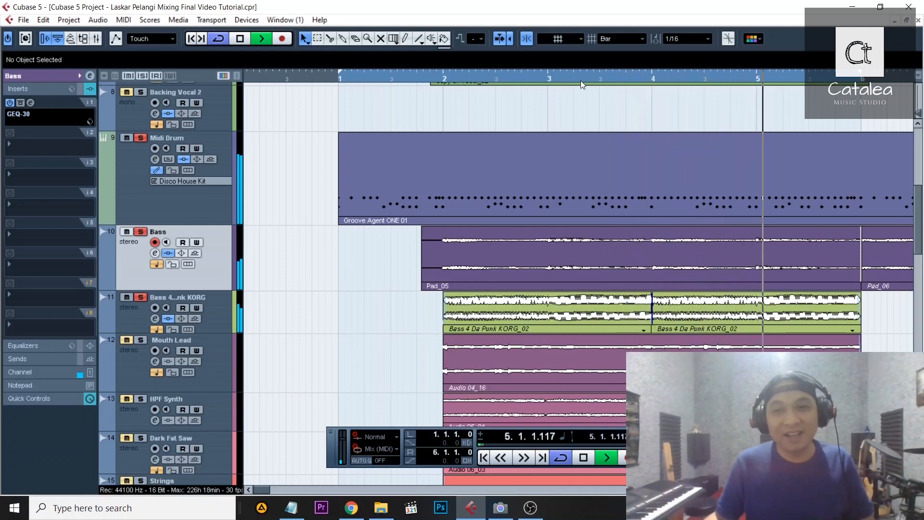
pyautogui.press('space')
# - Unsolo all tracks, play the full mix from bar 1 and stop playback
pyautogui.click(141, 232)
pyautogui.click(140, 138)
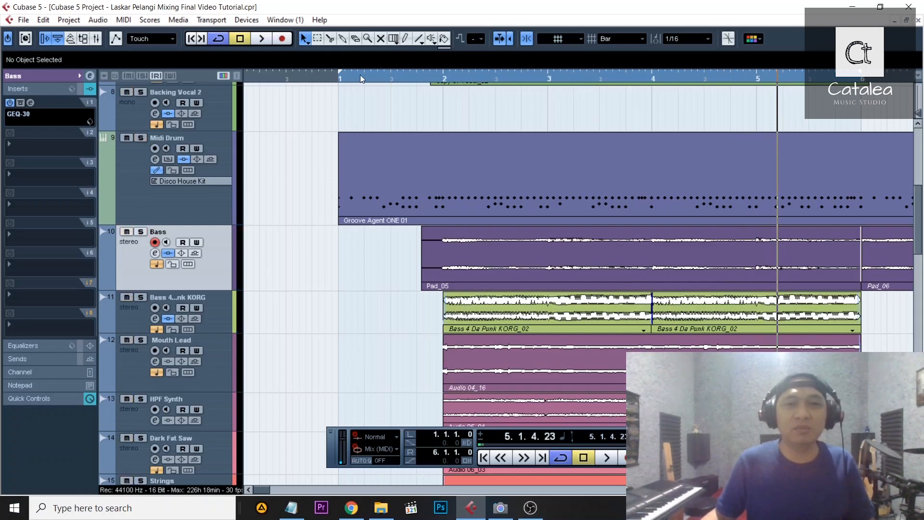
pyautogui.click(339, 77)
pyautogui.press('space')
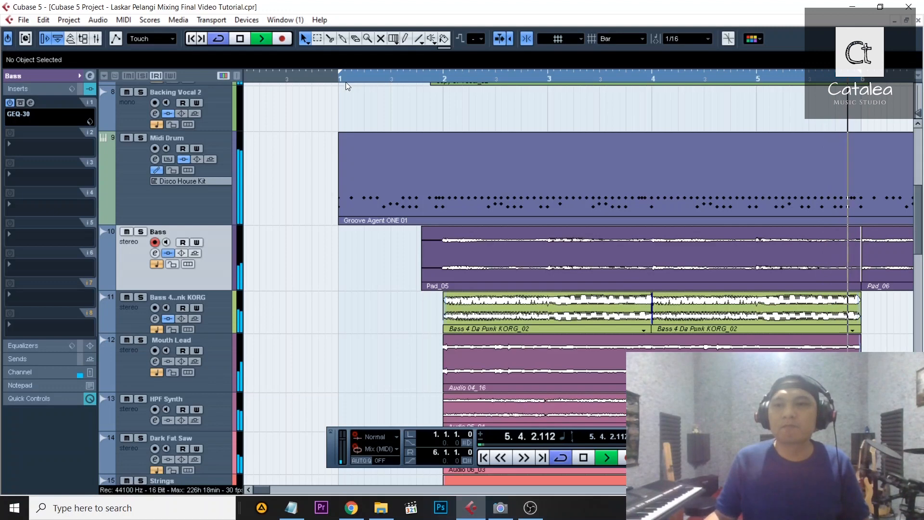
pyautogui.press('space')
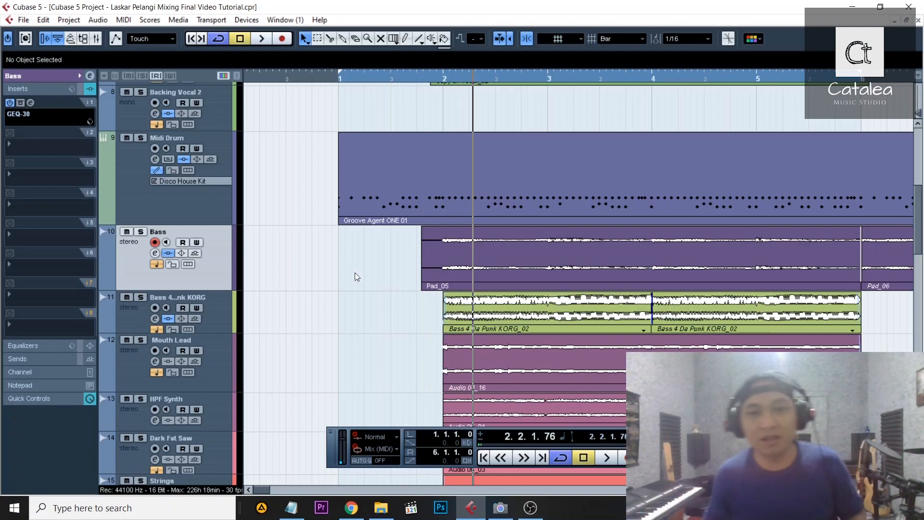
# - Select the Vocal 4 track, set the playhead to bar 2 and load the Simple Lead Vox preset in its GEQ-30
pyautogui.scroll(5, 355, 273)
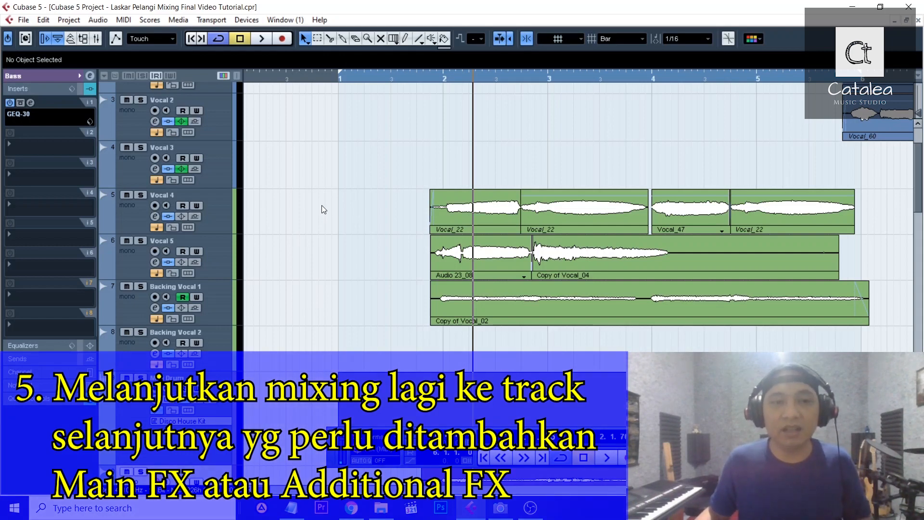
pyautogui.click(138, 227)
pyautogui.click(417, 81)
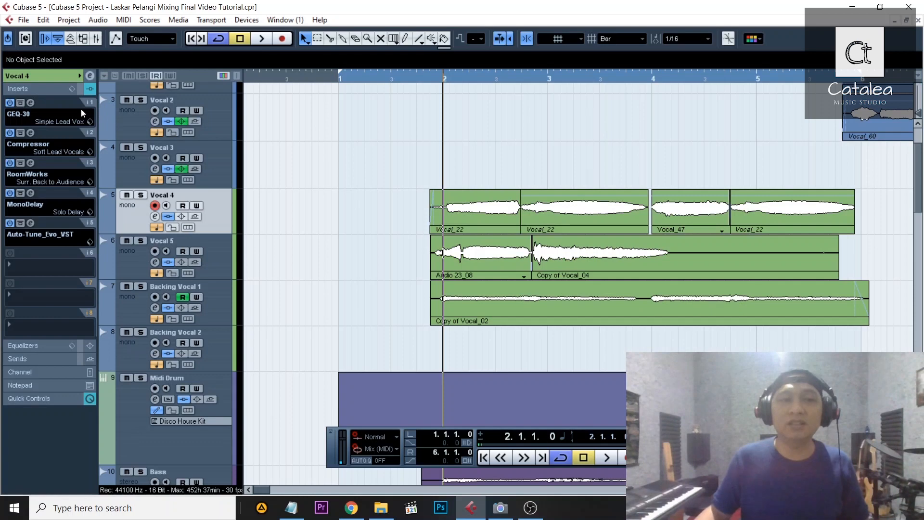
pyautogui.click(30, 103)
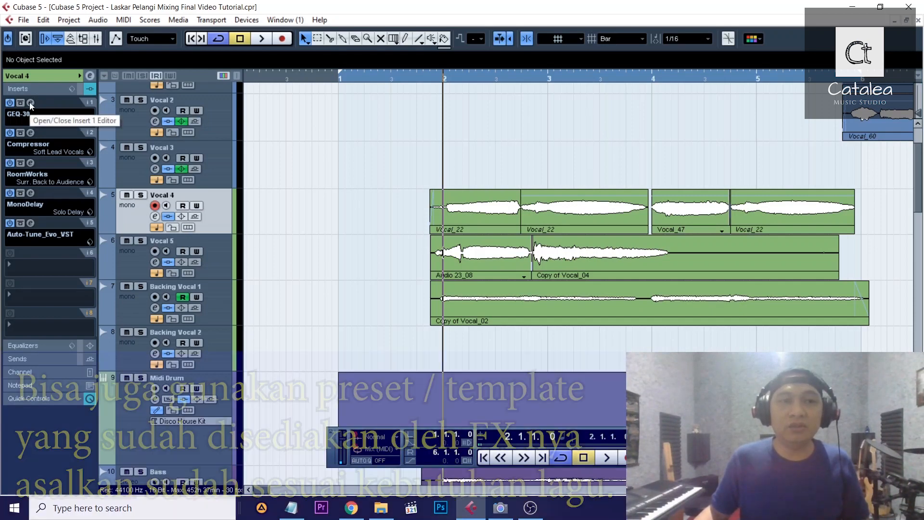
pyautogui.click(453, 166)
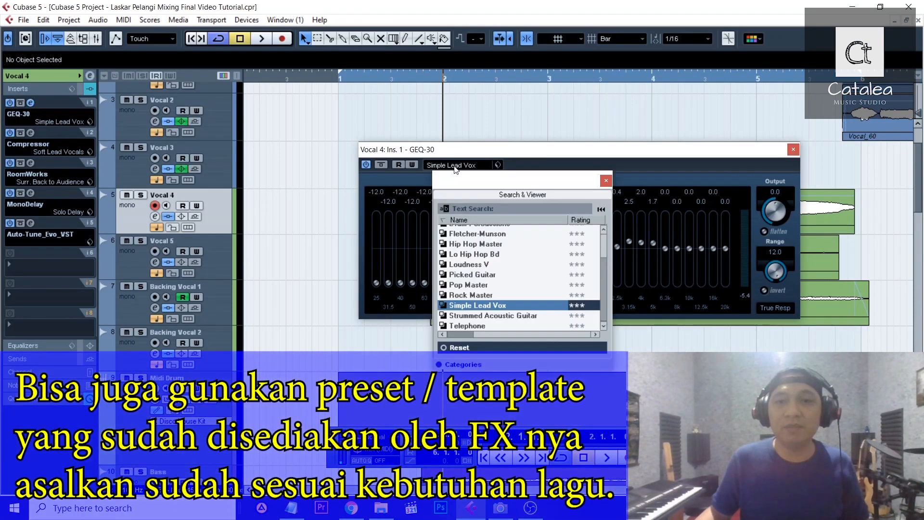
pyautogui.doubleClick(470, 302)
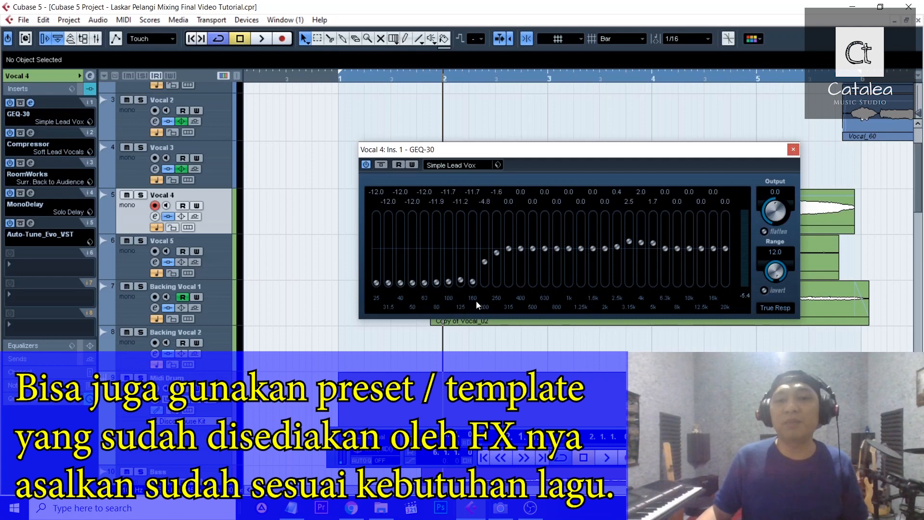
pyautogui.click(793, 150)
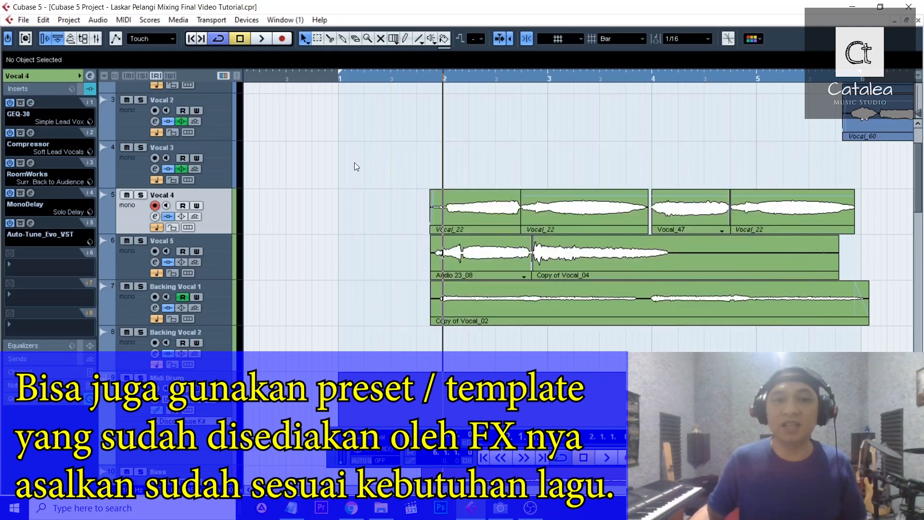
# - Load the Soft Lead Vocals preset in Vocal 4's Compressor insert and close its editor
pyautogui.click(36, 141)
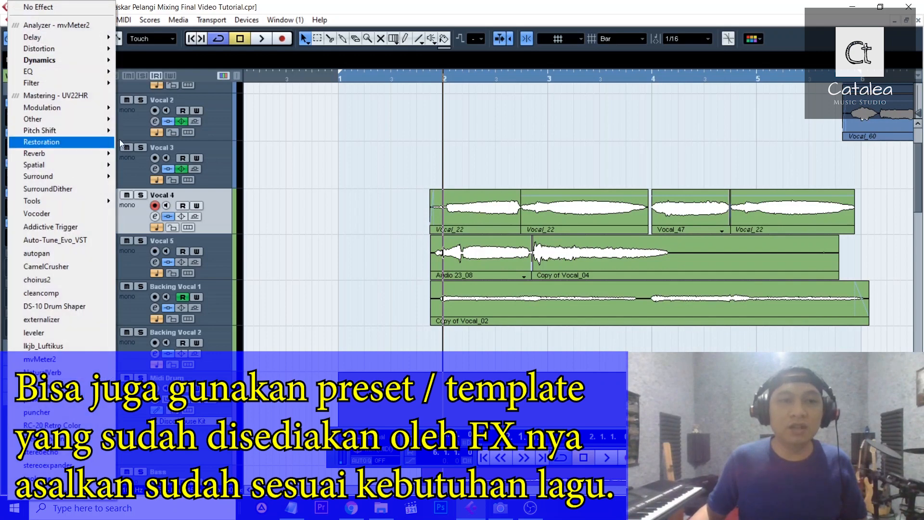
pyautogui.click(217, 167)
pyautogui.click(31, 132)
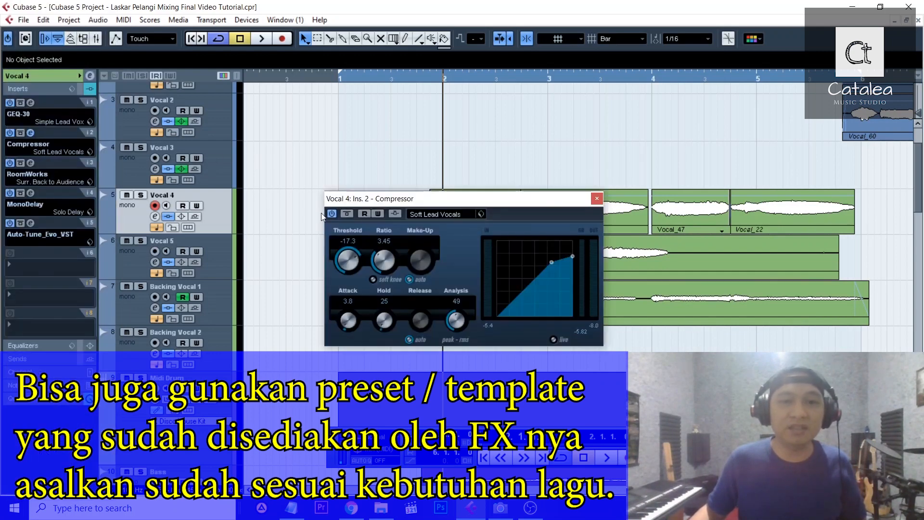
pyautogui.click(447, 214)
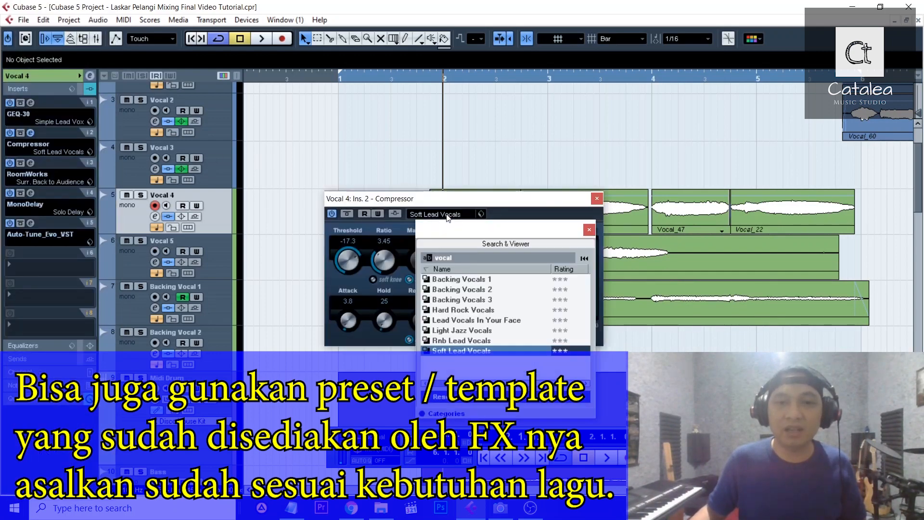
pyautogui.doubleClick(463, 352)
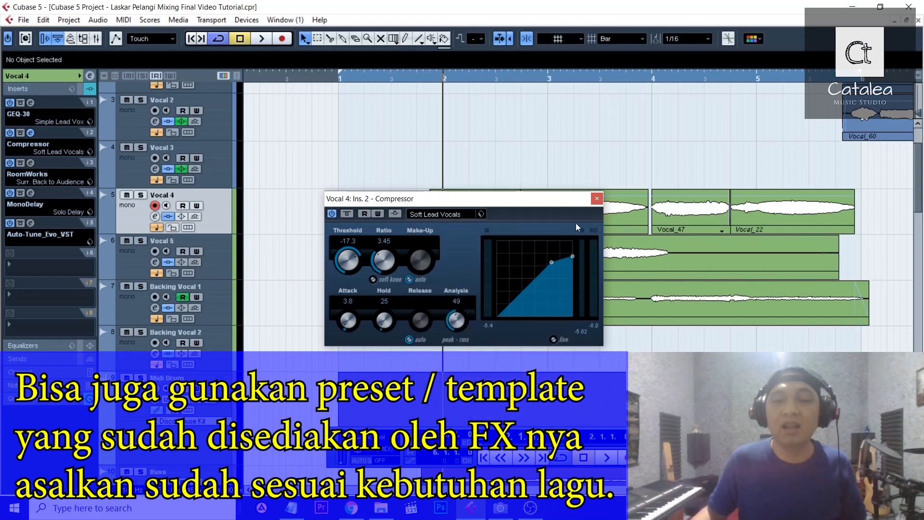
pyautogui.click(597, 198)
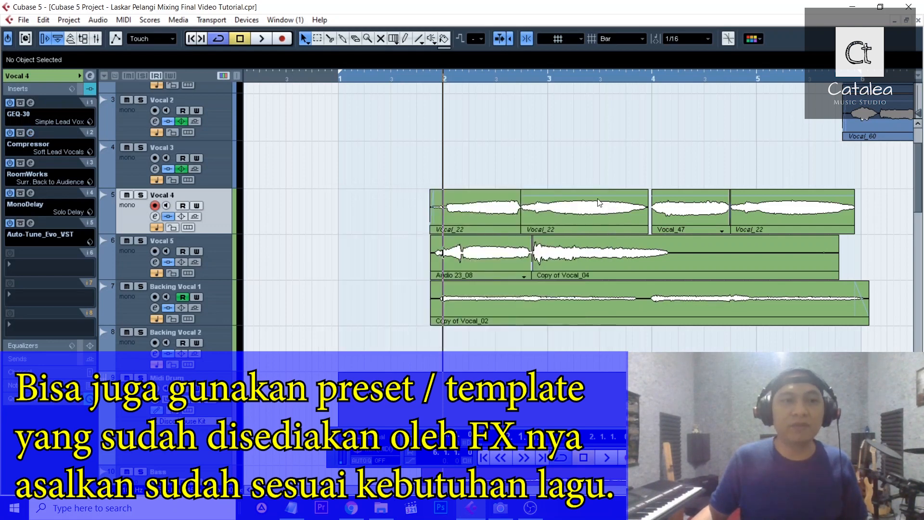
# - Review the settings of Vocal 4's RoomWorks and MonoDelay inserts, closing each editor
pyautogui.click(30, 163)
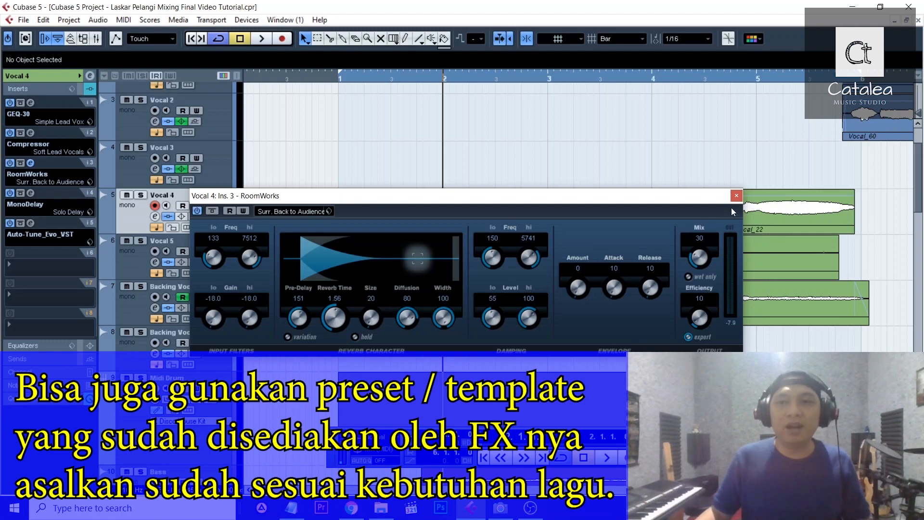
pyautogui.click(740, 196)
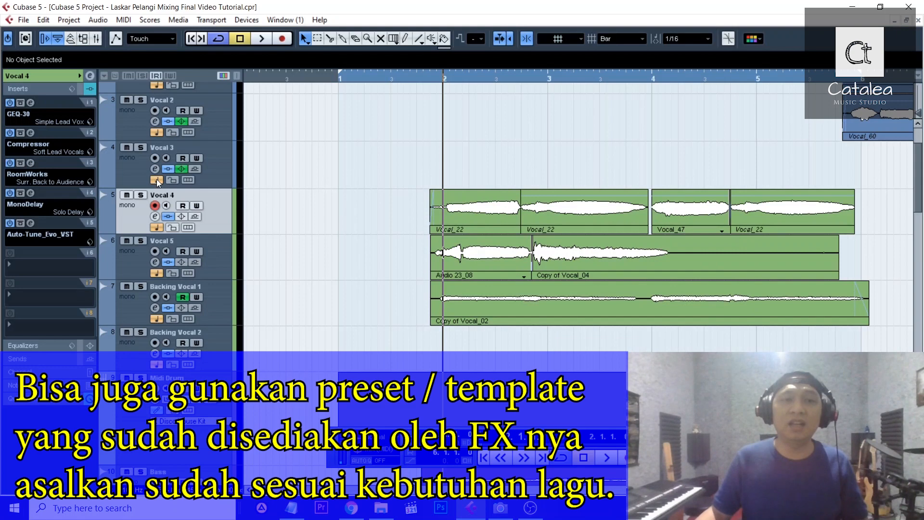
pyautogui.click(30, 193)
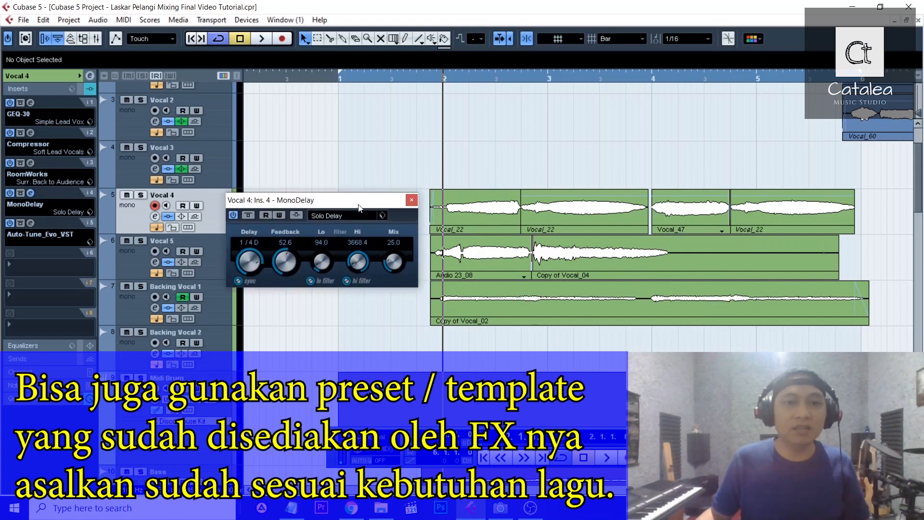
pyautogui.click(32, 195)
pyautogui.click(33, 194)
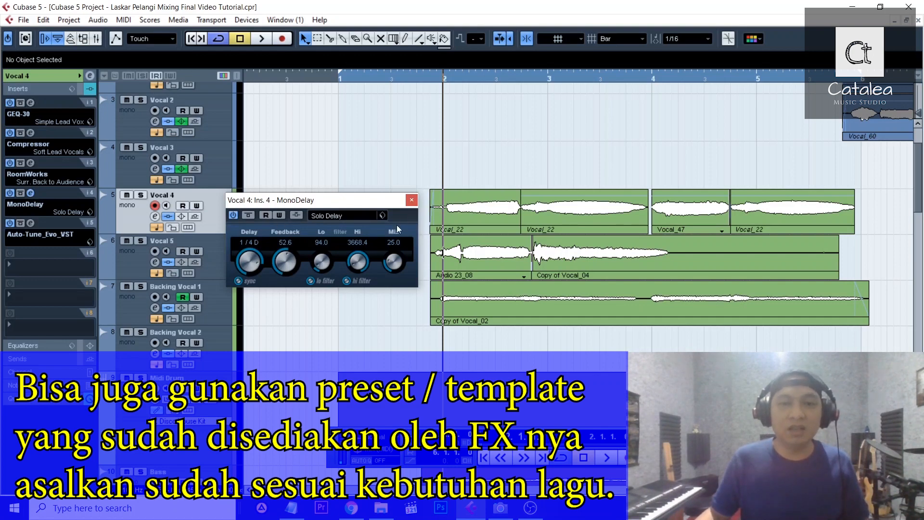
pyautogui.click(411, 200)
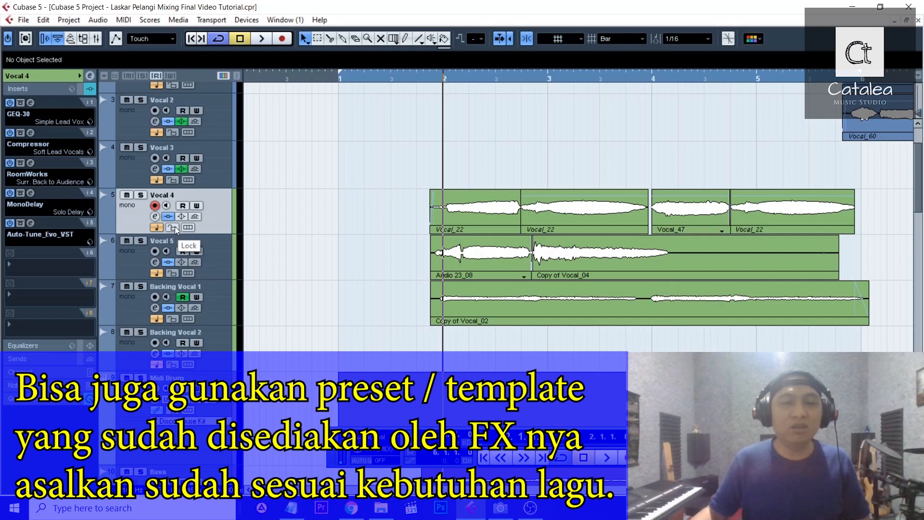
# - Open Vocal 4's Auto-Tune Evo insert and check its key and scale options
pyautogui.click(30, 223)
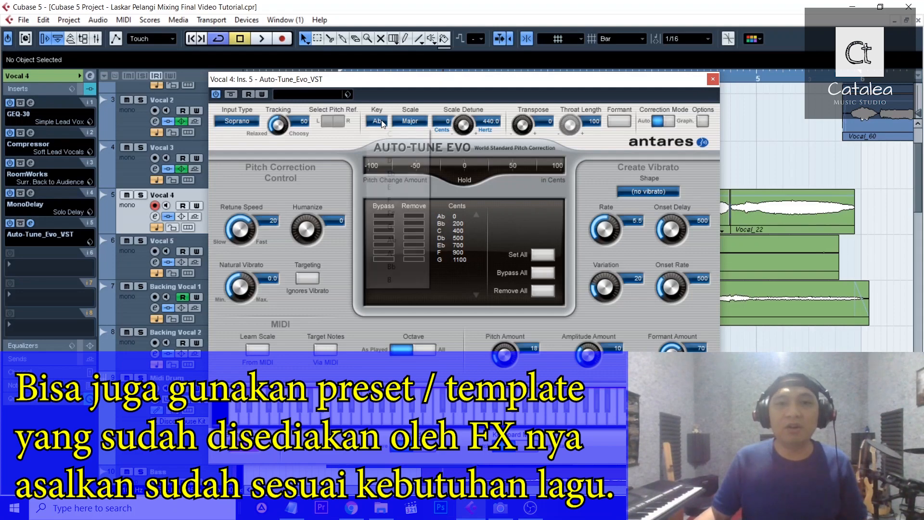
pyautogui.click(410, 120)
pyautogui.click(443, 120)
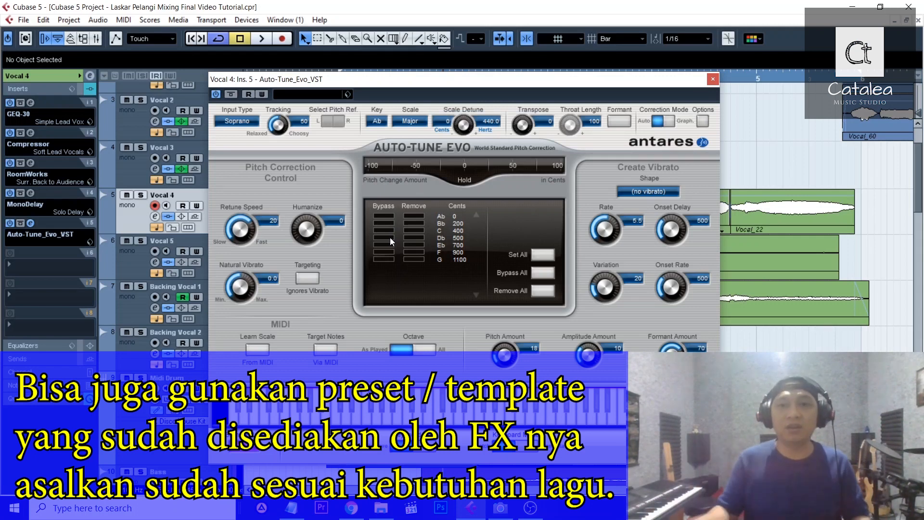
# - Close the Auto-Tune Evo editor, audition Vocal 4 in solo from bar 2, and turn its solo off
pyautogui.click(712, 79)
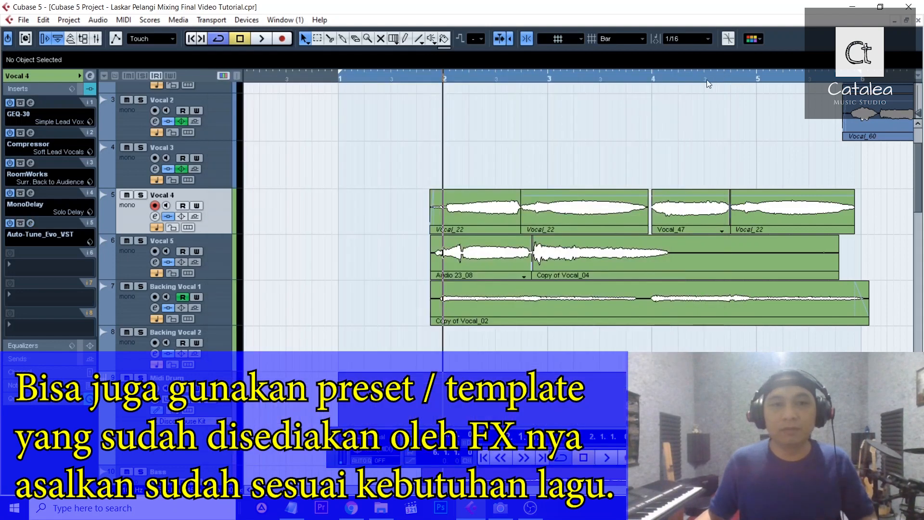
pyautogui.moveTo(419, 79); pyautogui.dragTo(420, 79)
pyautogui.press('s')
pyautogui.press('space')
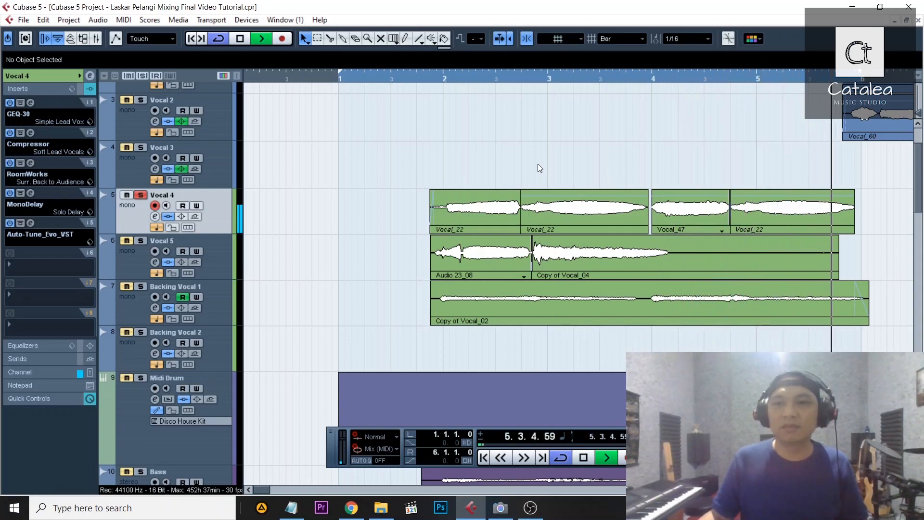
pyautogui.press('space')
pyautogui.click(439, 77)
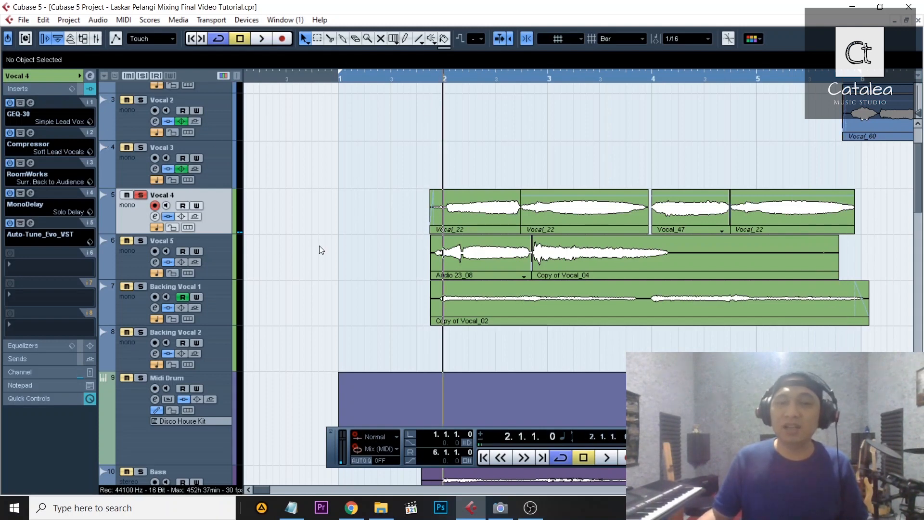
pyautogui.press('space')
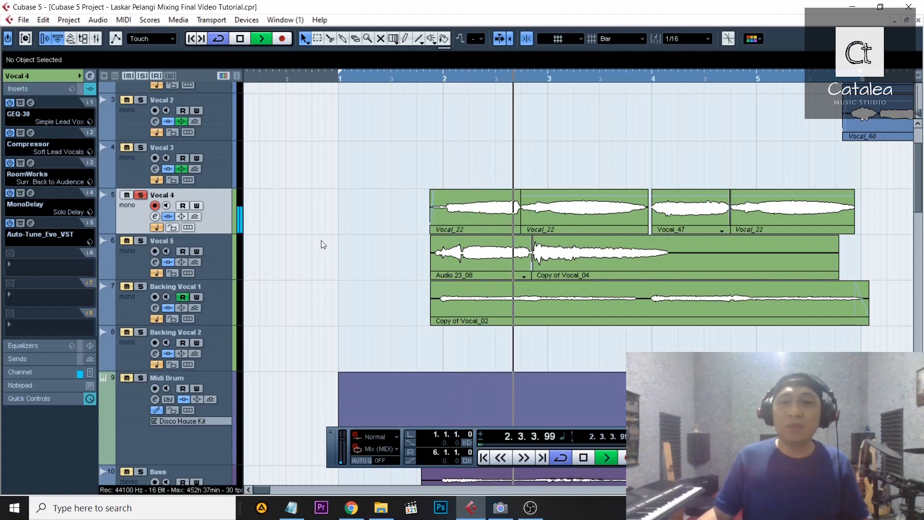
pyautogui.press('space')
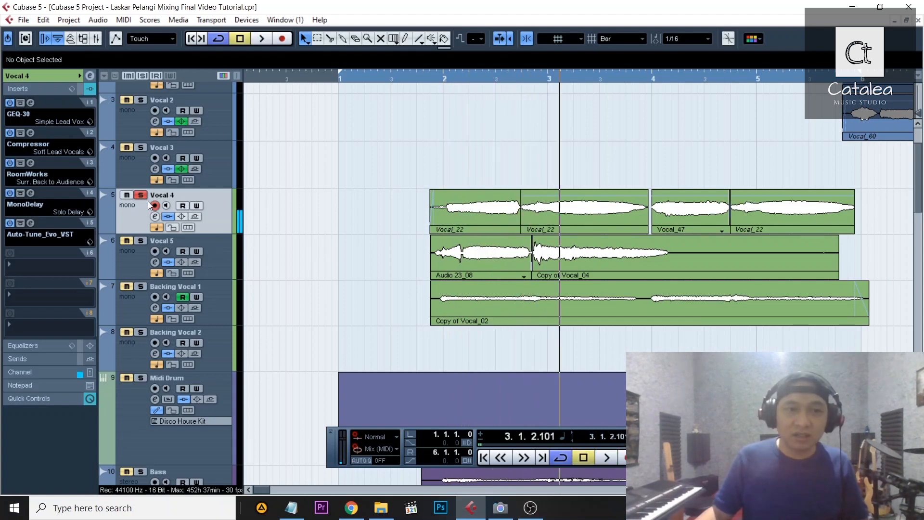
pyautogui.click(414, 78)
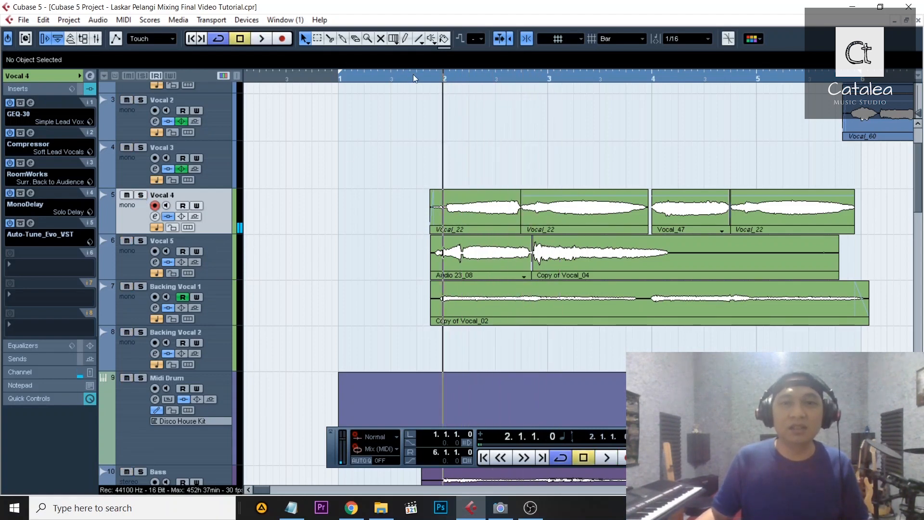
# - Mute Vocal 5 and Backing Vocal 1 and play Vocal 4 together with the remaining tracks from bar 2
pyautogui.click(127, 241)
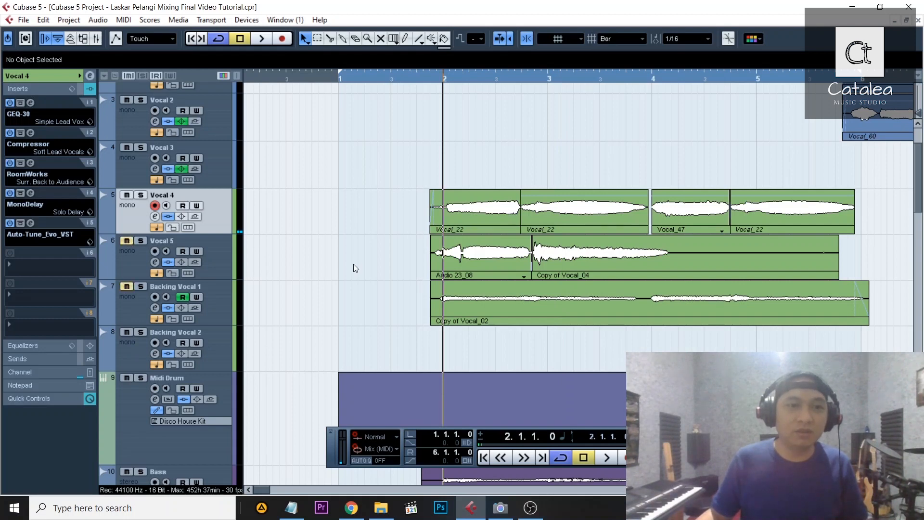
pyautogui.press('space')
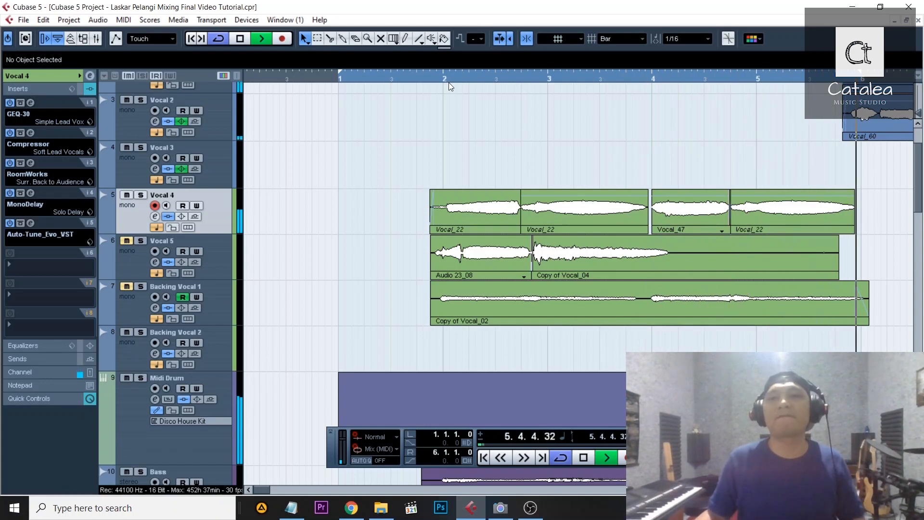
pyautogui.press('space')
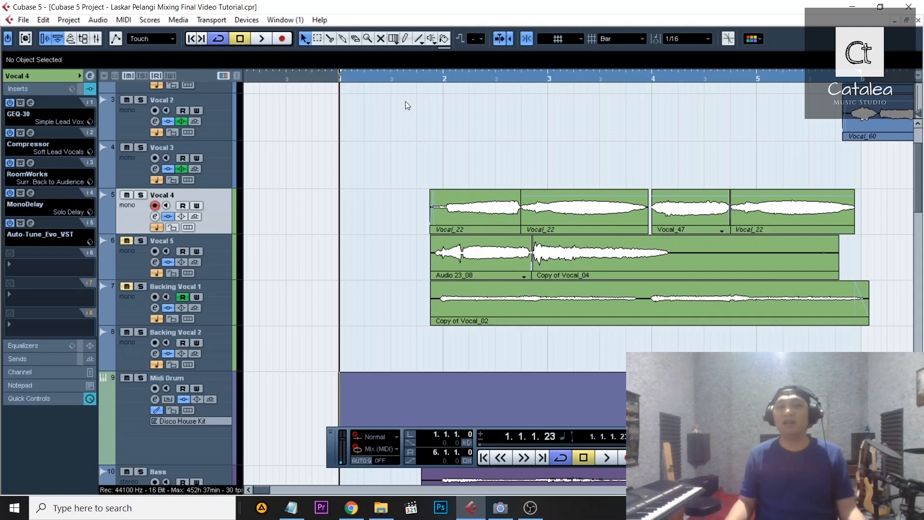
# - Audition the Bass 4 Da Punk KORG track in solo from bar 2 and return the playhead there
pyautogui.scroll(-3, 440, 168)
pyautogui.scroll(1, 436, 197)
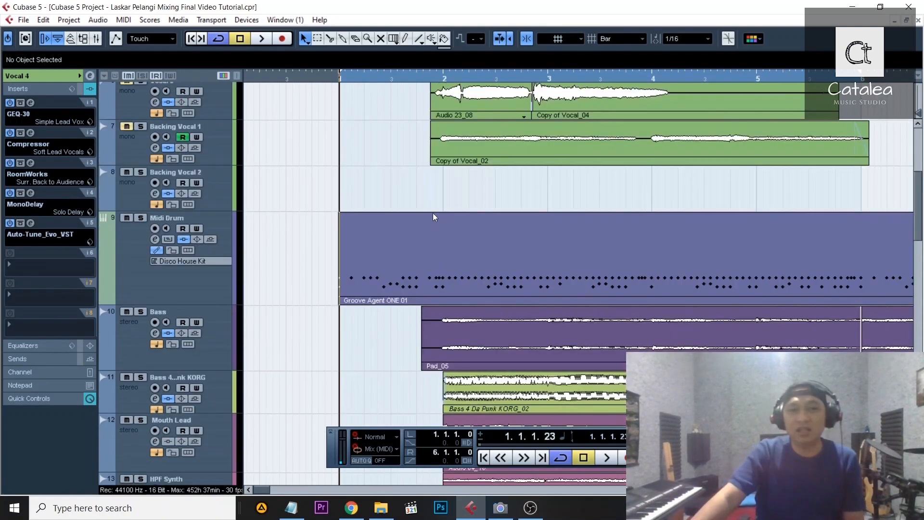
pyautogui.scroll(-2, 446, 216)
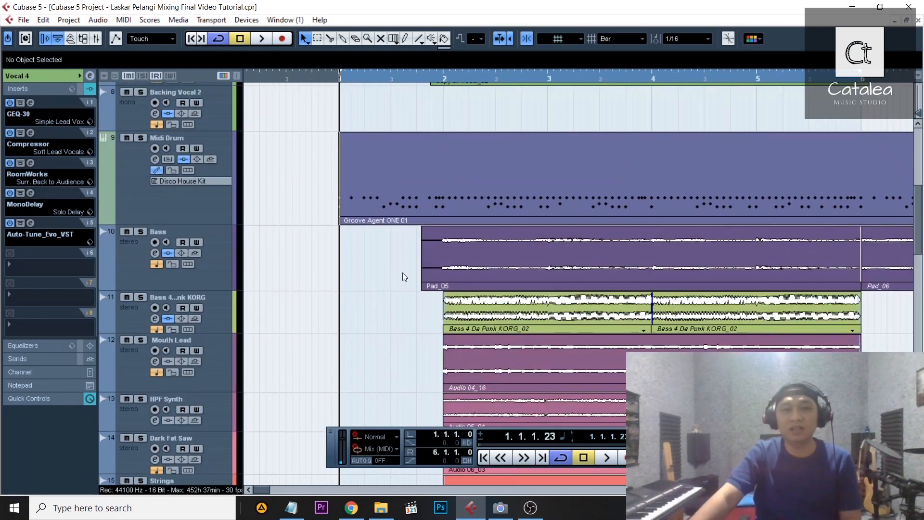
pyautogui.click(140, 297)
pyautogui.moveTo(421, 77); pyautogui.dragTo(434, 80)
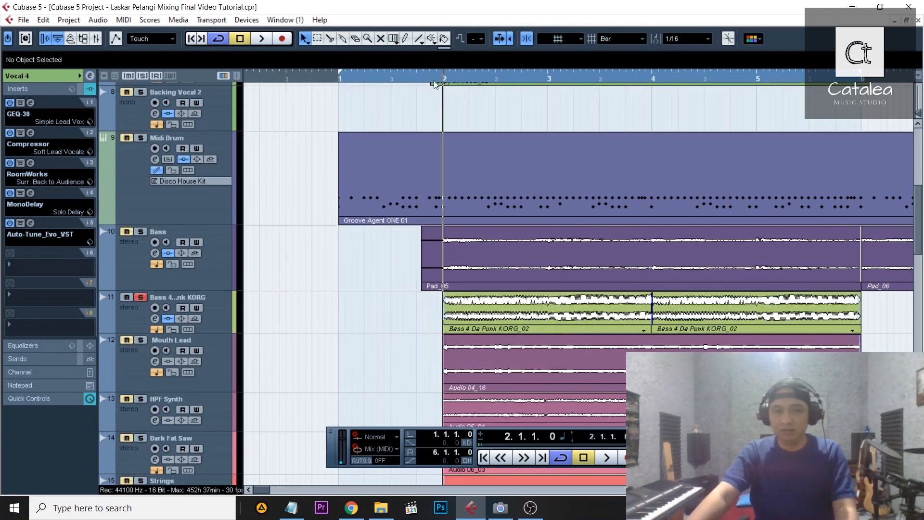
pyautogui.press('space')
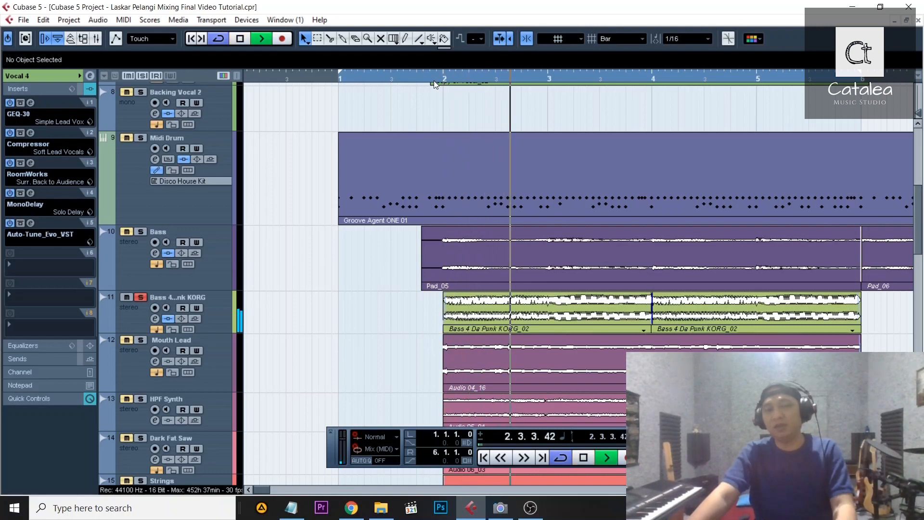
pyautogui.press('space')
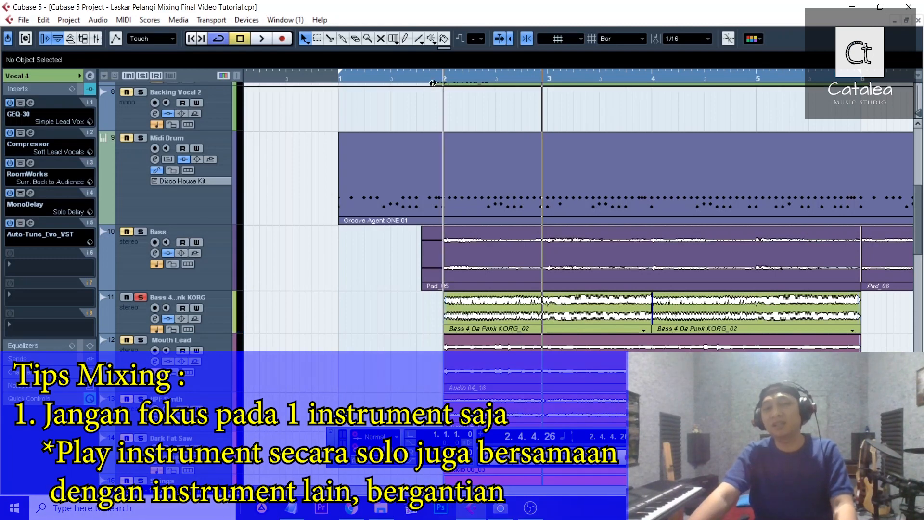
pyautogui.click(435, 79)
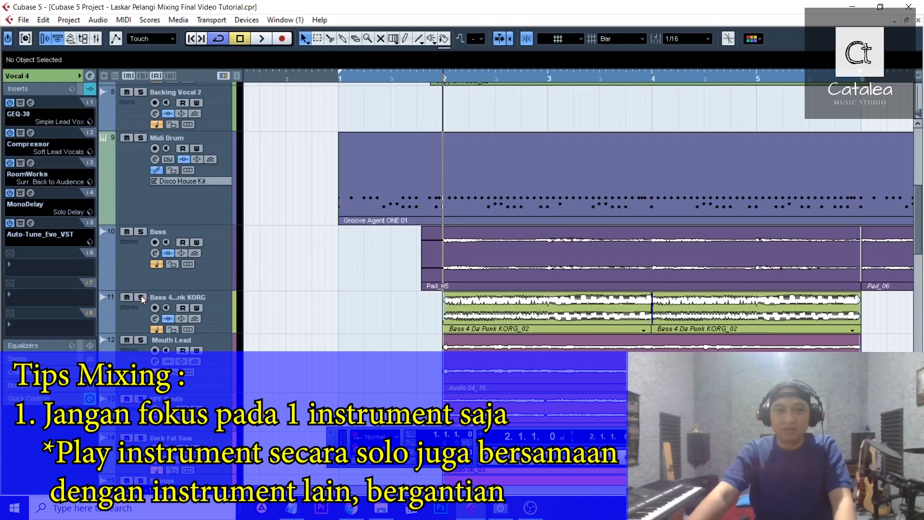
# - Solo Gamelan, Strings and Dark Fat Saw to audition them together, and release their solos
pyautogui.scroll(-5, 283, 269)
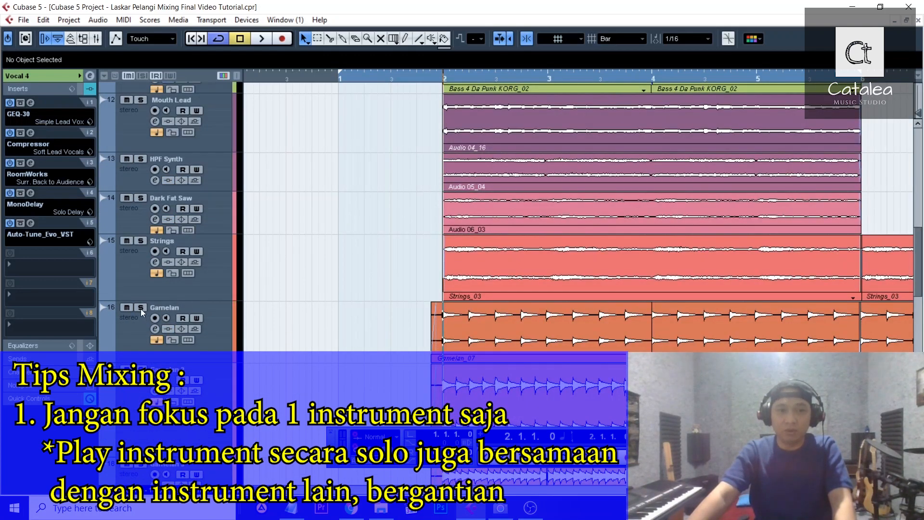
pyautogui.click(141, 309)
pyautogui.click(141, 241)
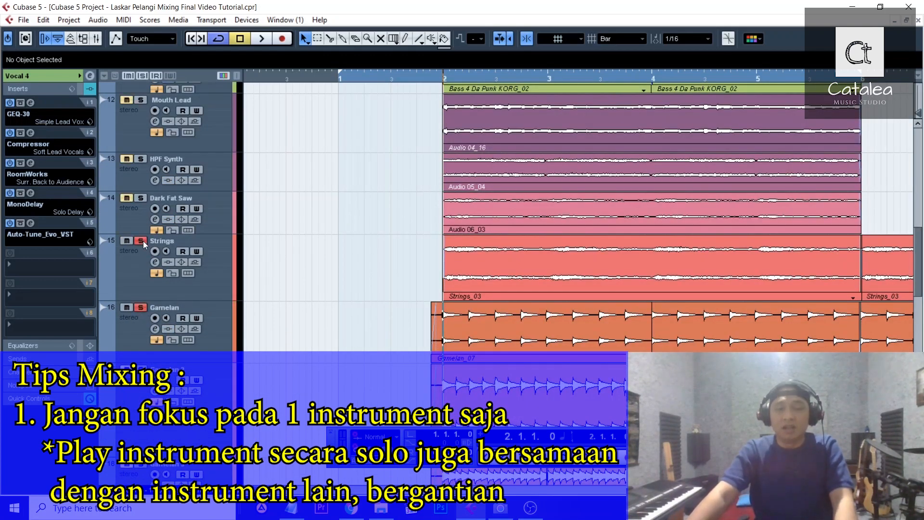
pyautogui.click(144, 207)
pyautogui.click(141, 197)
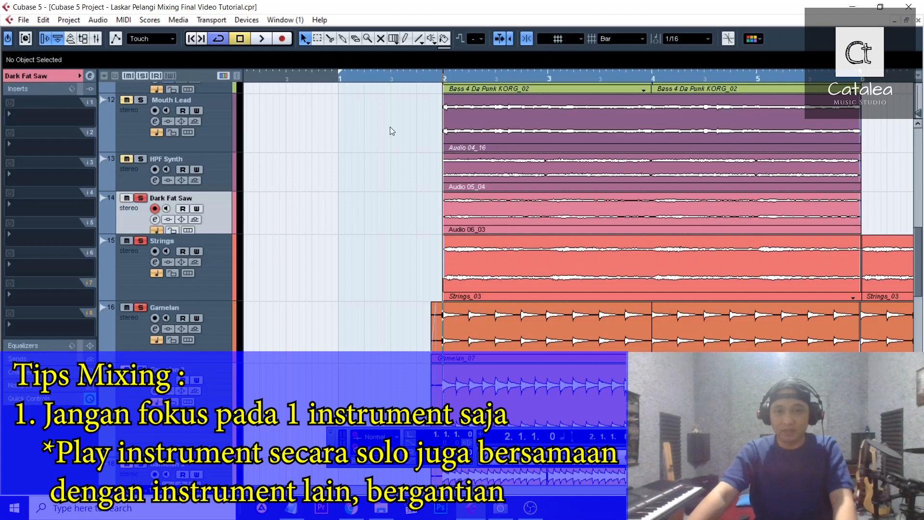
pyautogui.press('space')
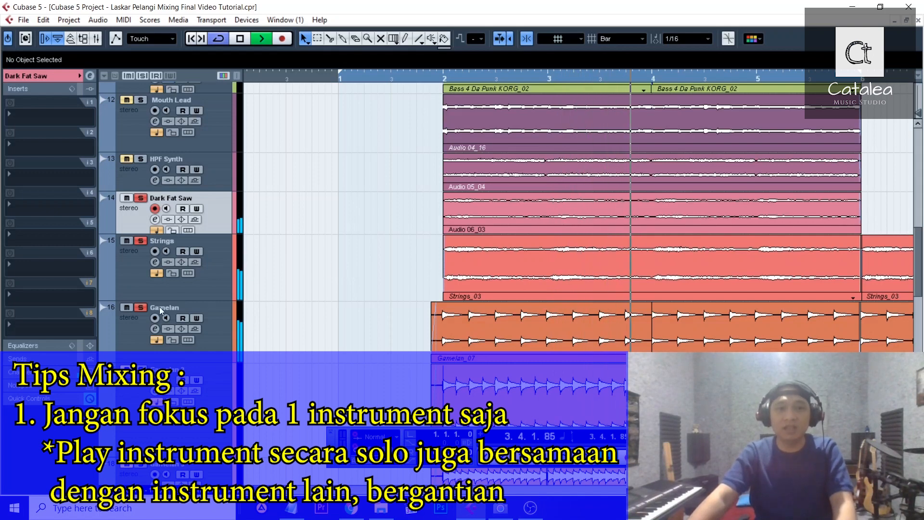
pyautogui.press('space')
pyautogui.click(141, 241)
pyautogui.click(141, 198)
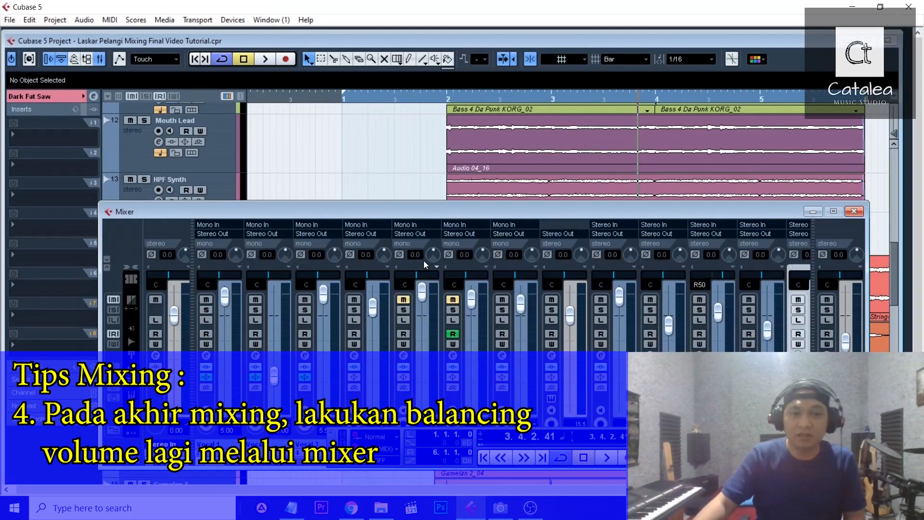
# - During playback, set the Mixer faders of Bass 4 Da Punk KORG to -1.02, Bass to 2.43 and Vocal 4 to -0.56, and close the Mixer
pyautogui.moveTo(411, 210); pyautogui.dragTo(410, 125)
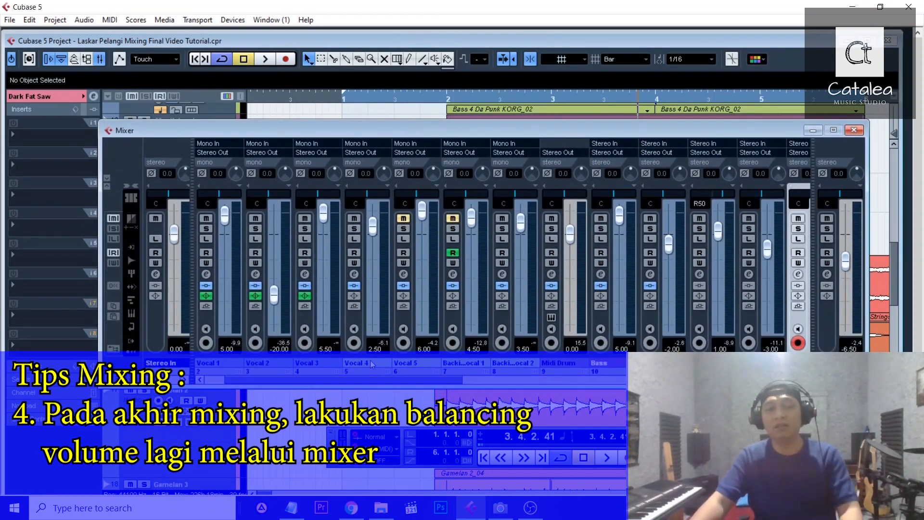
pyautogui.moveTo(327, 380); pyautogui.dragTo(307, 382)
pyautogui.press('space')
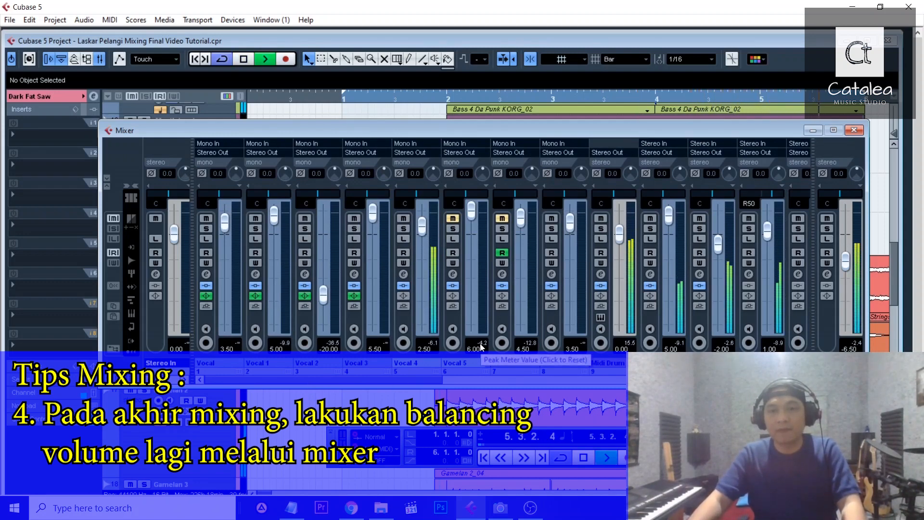
pyautogui.moveTo(390, 379); pyautogui.dragTo(397, 381)
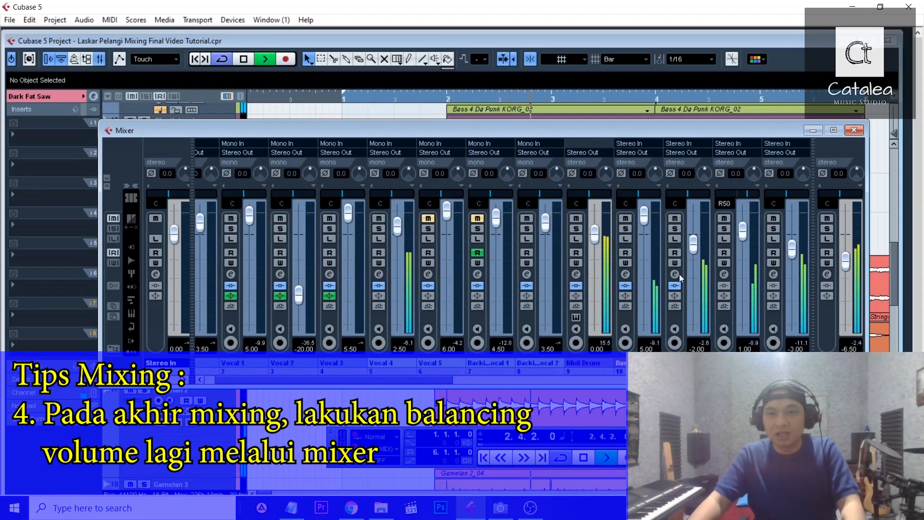
pyautogui.moveTo(695, 252)
pyautogui.mouseDown()
pyautogui.moveTo(696, 236)
pyautogui.moveTo(697, 246)
pyautogui.mouseUp()
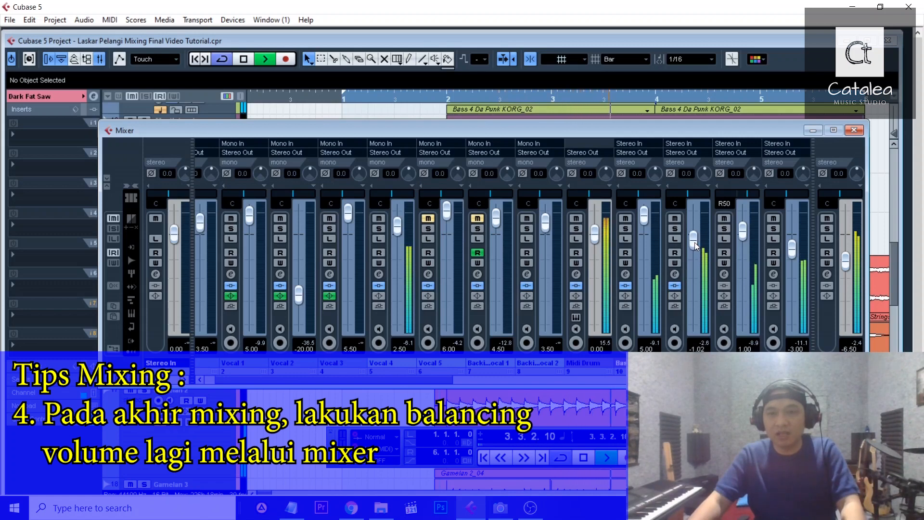
pyautogui.moveTo(647, 224); pyautogui.dragTo(649, 234)
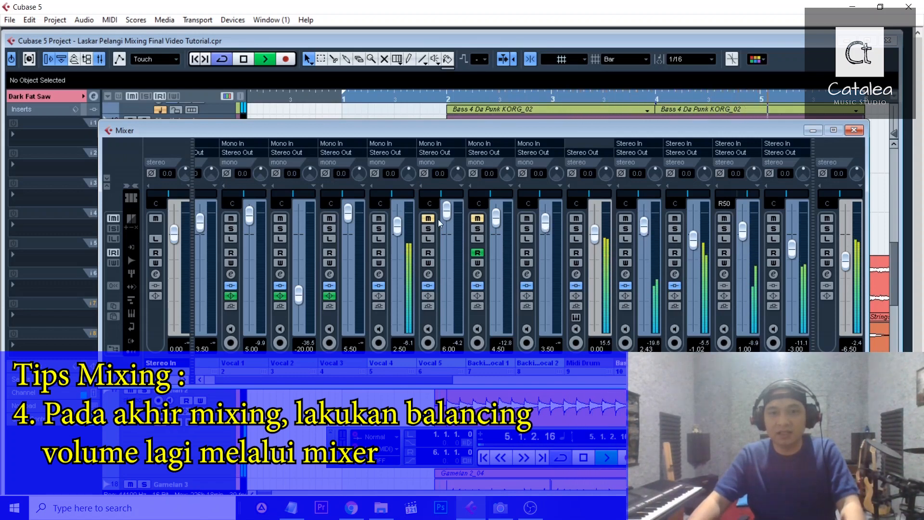
pyautogui.moveTo(397, 225); pyautogui.dragTo(402, 242)
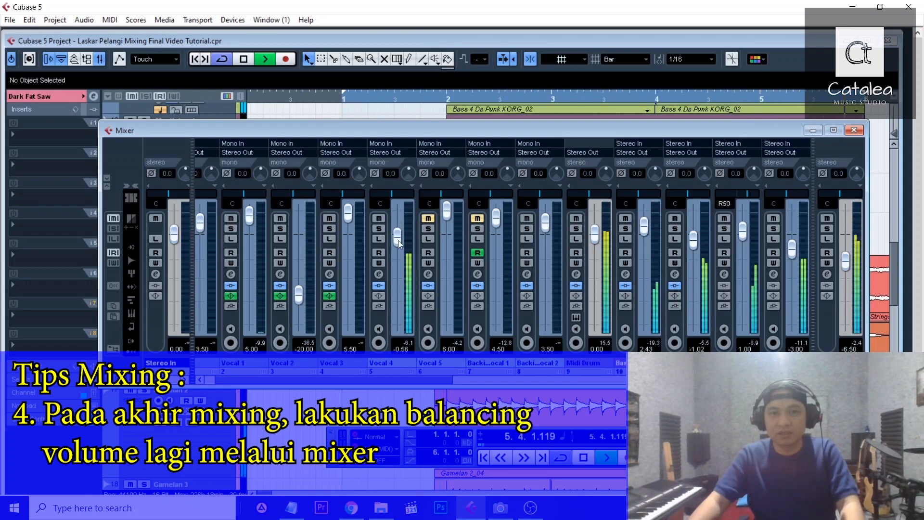
pyautogui.press('space')
pyautogui.click(854, 130)
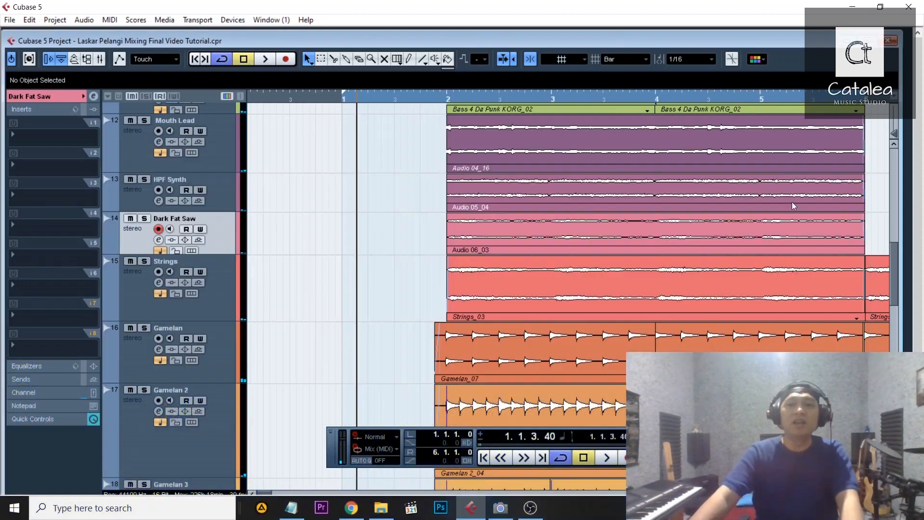